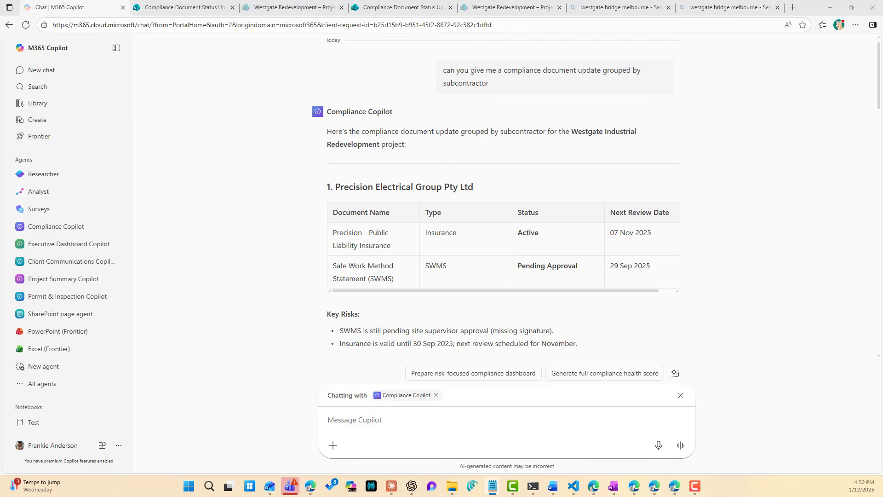
Have the SharePoint page agent draft a news post for the Westgate Redevelopment Project Site with all this information and traffic light status symbols, and open it.
{"action": "left_click", "coordinate": [385, 420]}
{"action": "type", "text": "@share"}
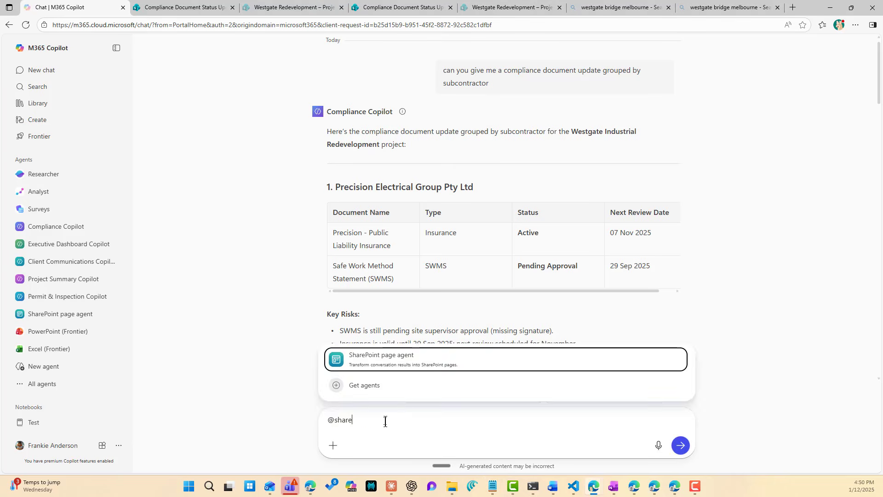
{"action": "key", "text": "Return"}
{"action": "type", "text": "Can you now please create a SharePoint News Post in the Westgate Redevelopment Project Site that includes all this information. But can you add a traffic light symbols for the statuses."}
{"action": "key", "text": "Return"}
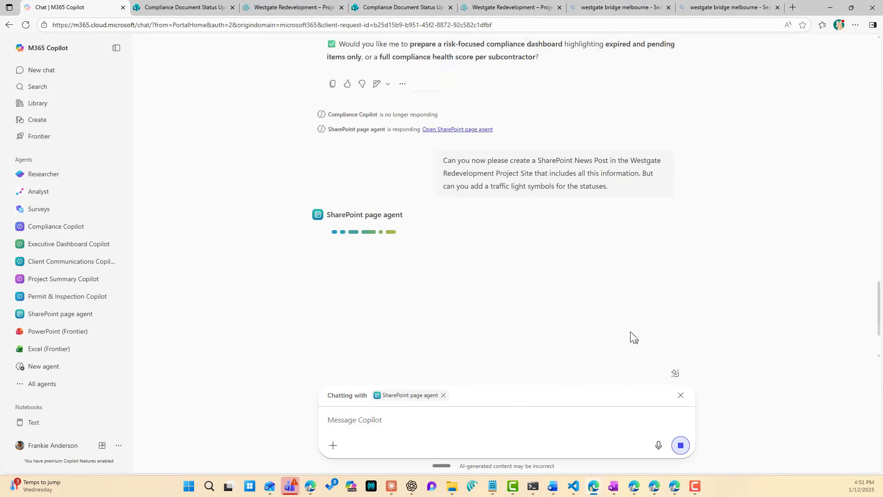
{"action": "type", "text": "yep"}
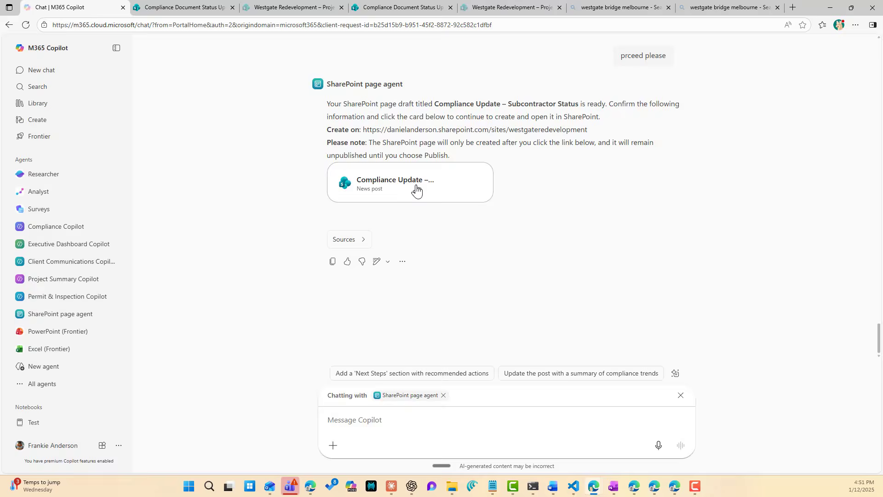
{"action": "left_click", "coordinate": [416, 190]}
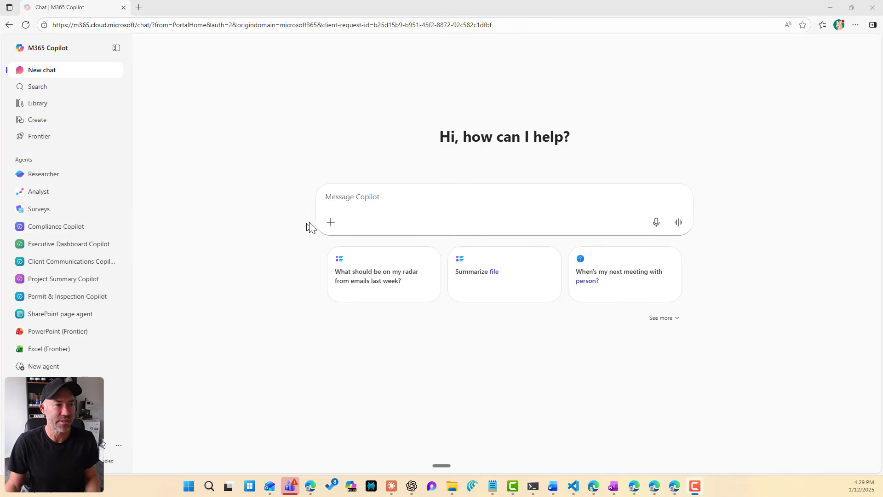
Select the Compliance Copilot agent as the recipient of a new chat message.
{"action": "left_click", "coordinate": [412, 197]}
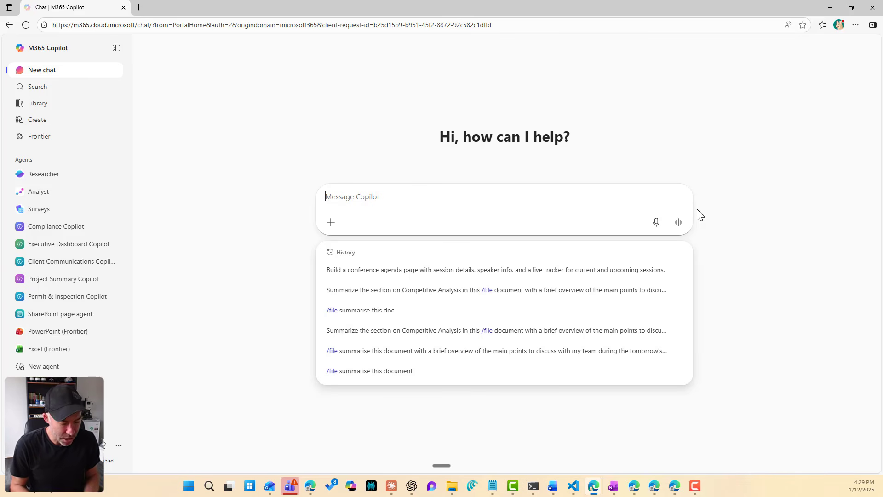
{"action": "type", "text": "@com"}
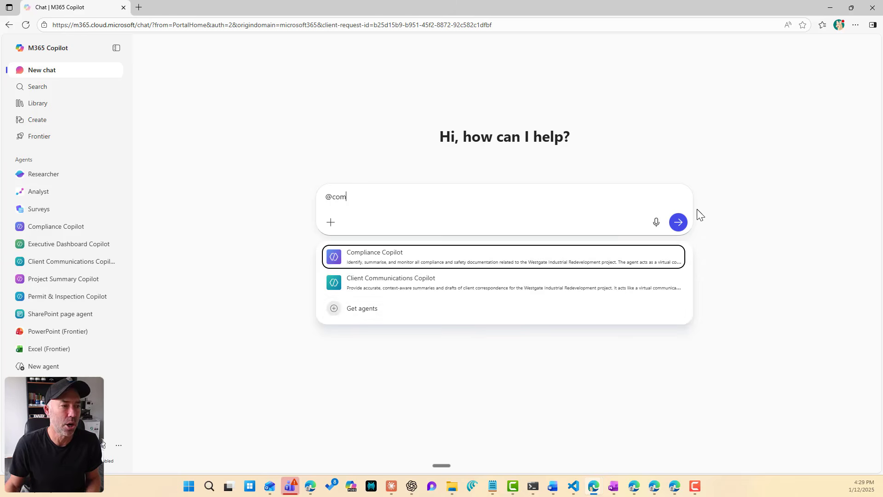
{"action": "left_click", "coordinate": [418, 261]}
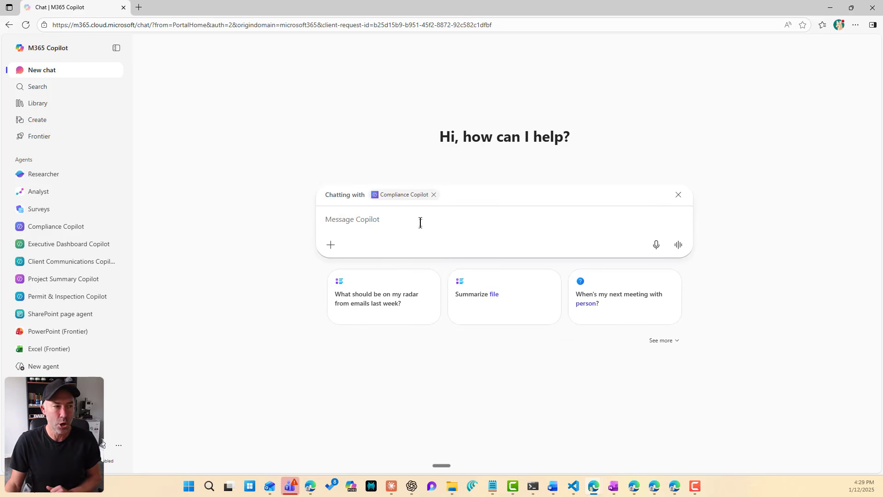
Ask Compliance Copilot for a status update on all documents, grouped by subcontractor.
{"action": "type", "text": "Can you "}
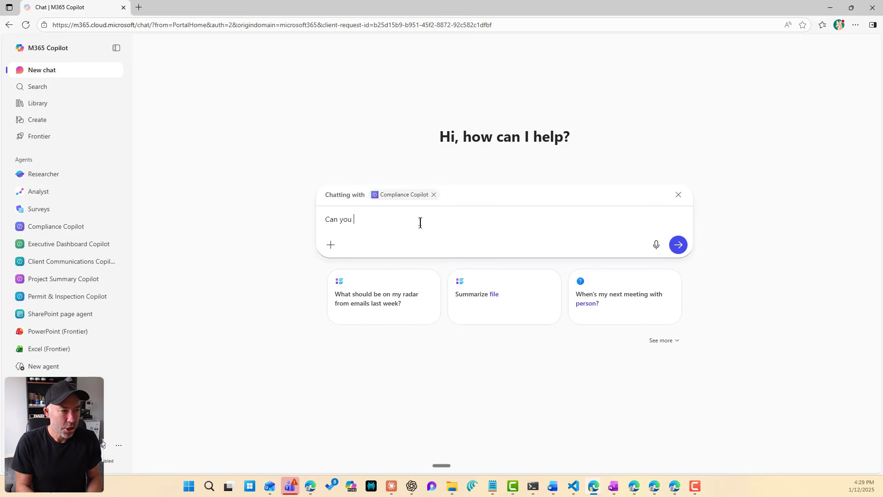
{"action": "type", "text": "please give me a status u"}
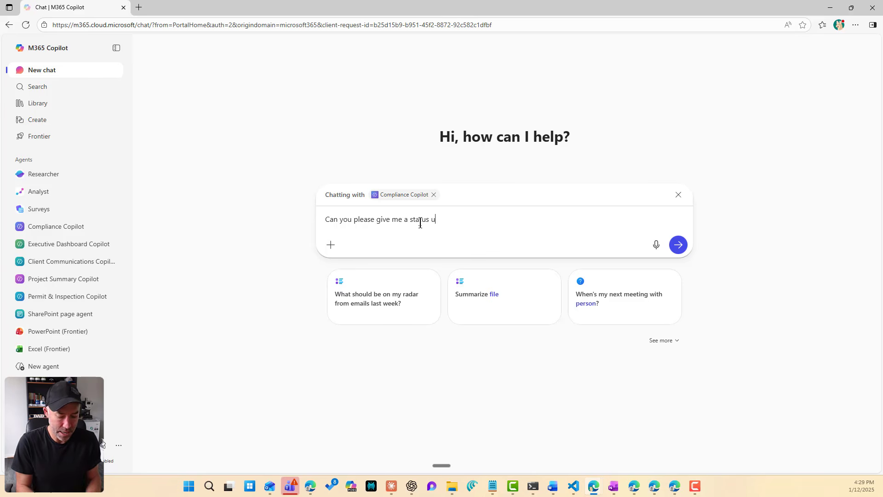
{"action": "type", "text": "pdate on"}
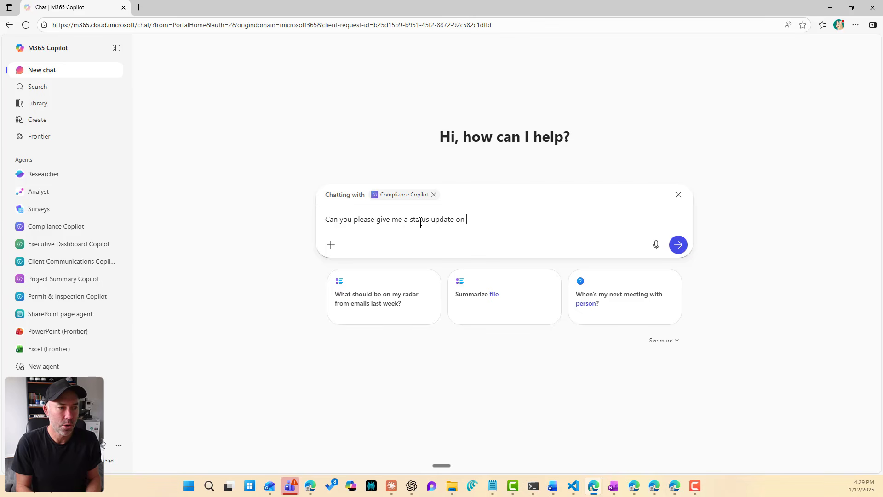
{"action": "type", "text": " all docuemtn"}
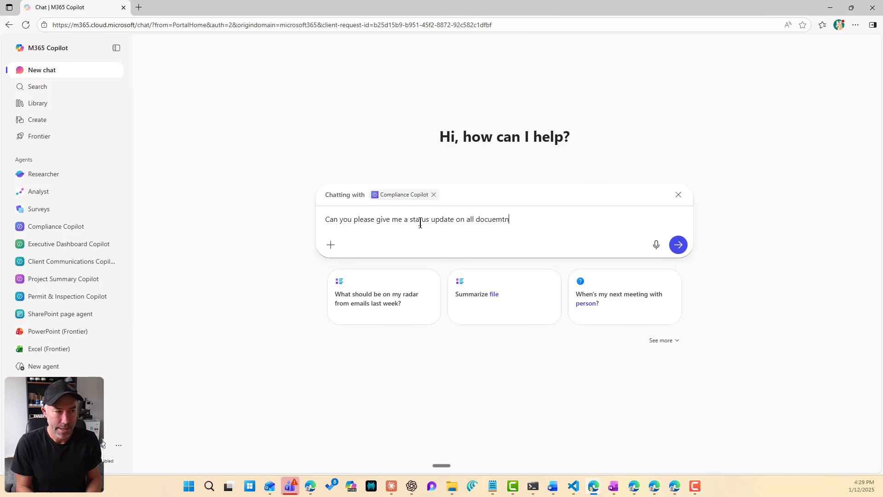
{"action": "key", "text": "BackSpace"}
{"action": "key", "text": "BackSpace"}
{"action": "key", "text": "BackSpace"}
{"action": "key", "text": "BackSpace"}
{"action": "type", "text": "ments a"}
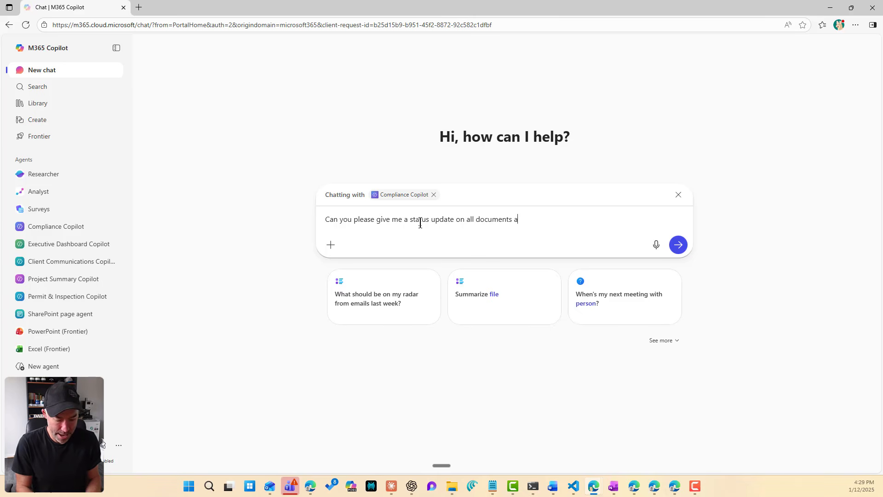
{"action": "type", "text": "nd group them "}
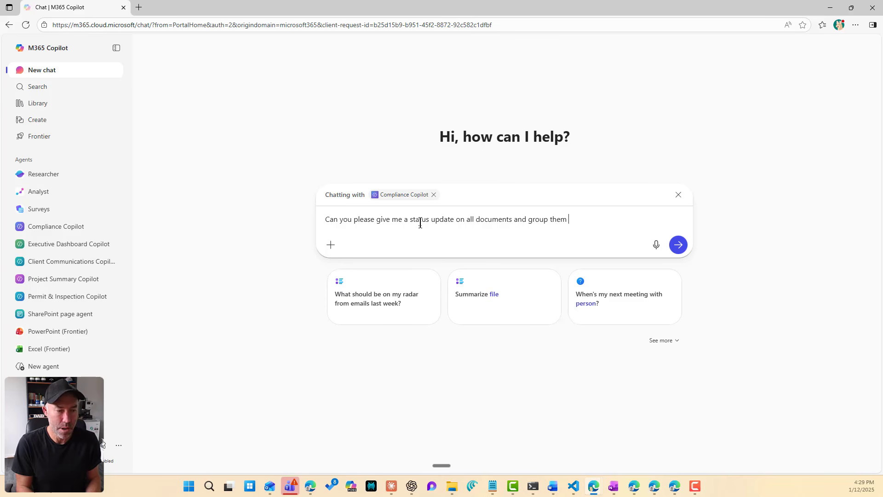
{"action": "type", "text": "by subcontractor"}
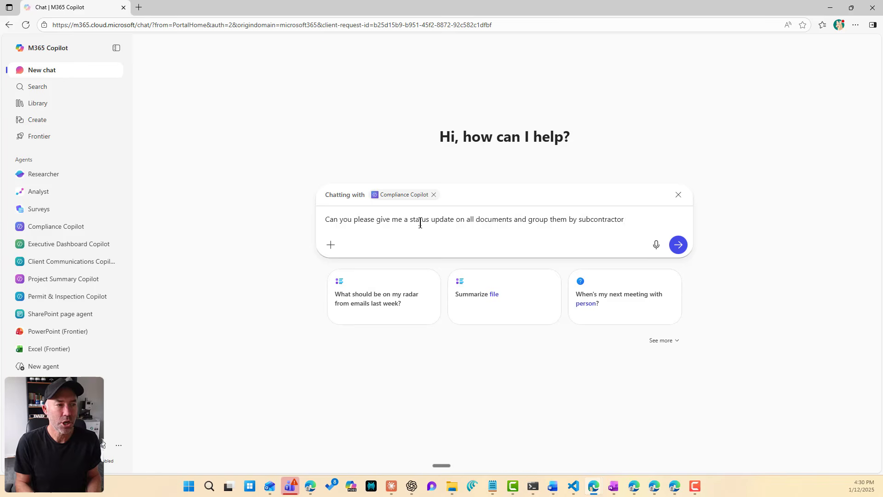
{"action": "key", "text": "Return"}
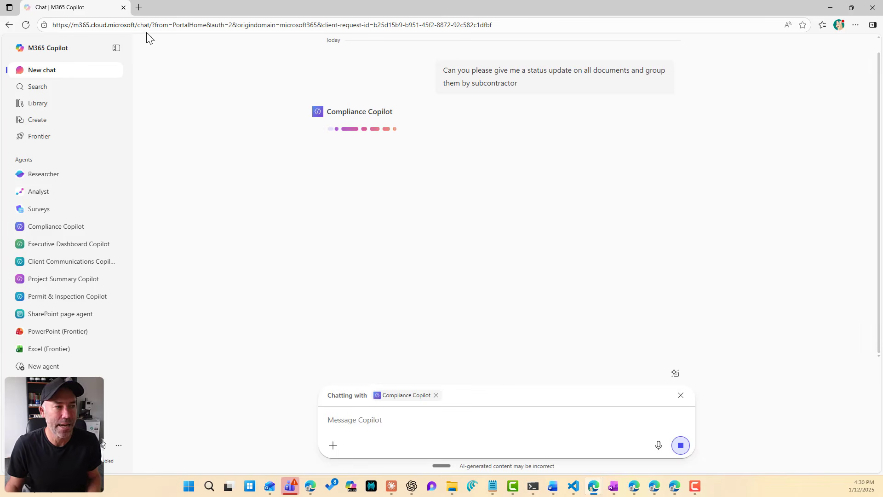
Open the Compliance Docs library of the Westgate Redevelopment SharePoint site in a new browser tab, using the signed-in account.
{"action": "left_click", "coordinate": [139, 8]}
{"action": "type", "text": "we"}
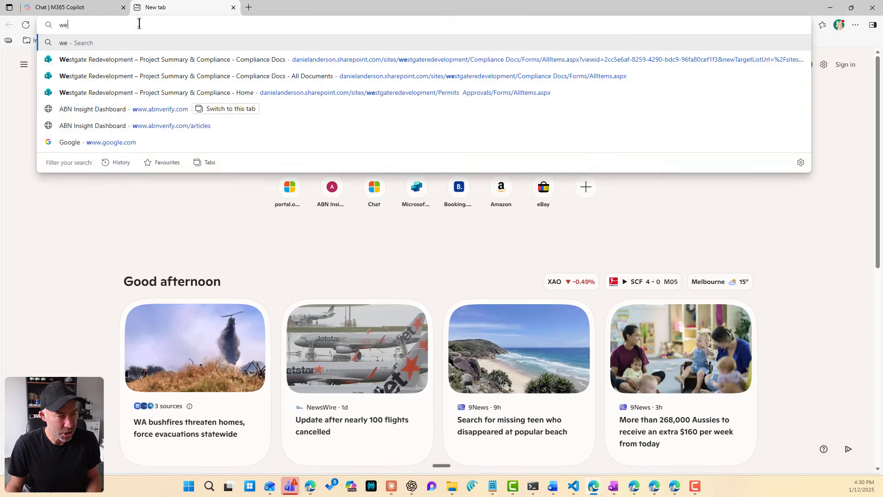
{"action": "left_click", "coordinate": [148, 59]}
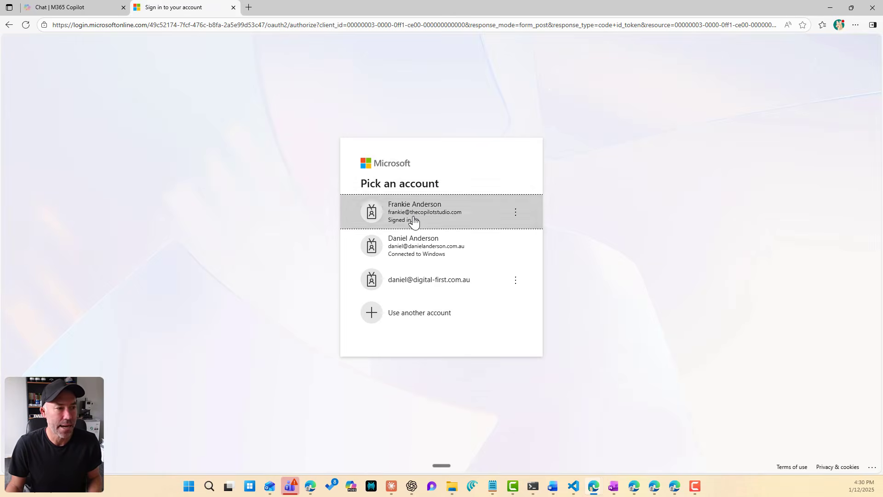
{"action": "left_click", "coordinate": [414, 221]}
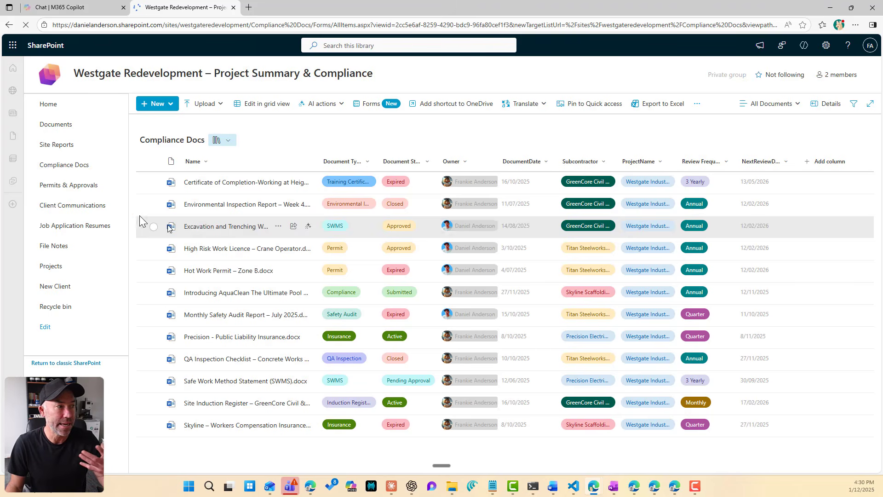
{"action": "left_click", "coordinate": [54, 168]}
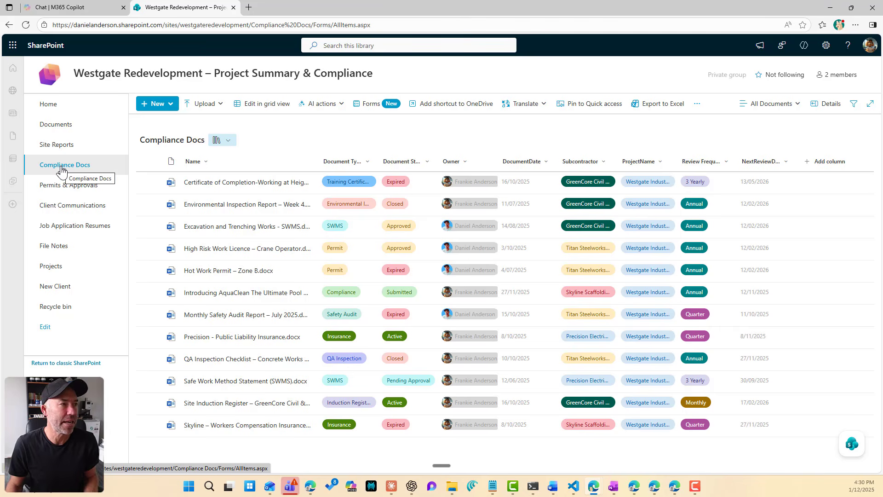
Back in the Copilot chat, review the status update and write a follow-up request to apply a traffic light system to the Statuses.
{"action": "left_click", "coordinate": [74, 8]}
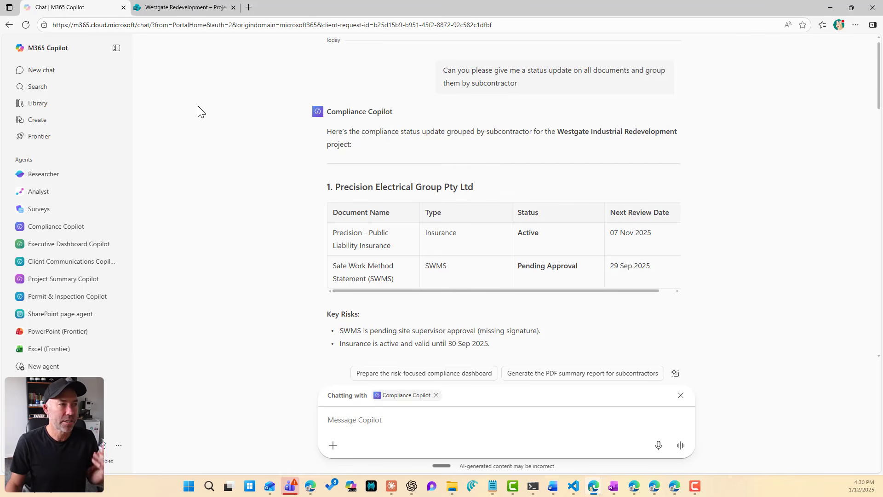
{"action": "scroll", "coordinate": [505, 236], "scroll_direction": "down", "scroll_amount": 3}
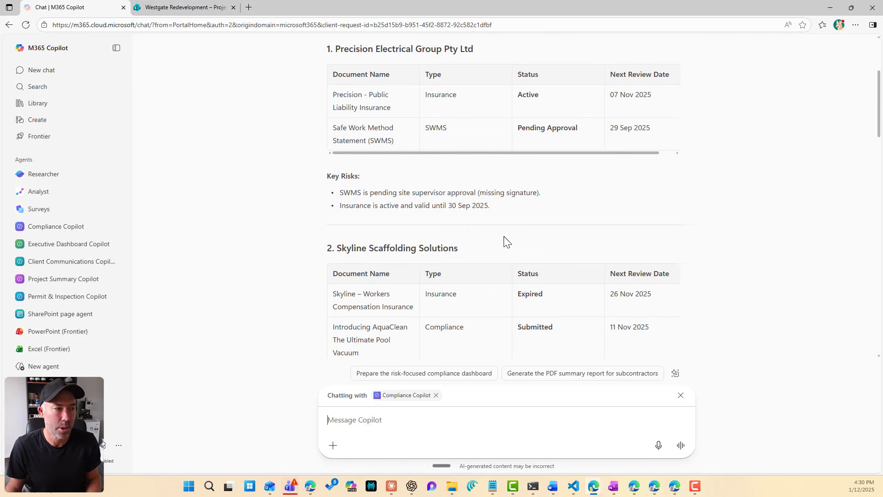
{"action": "scroll", "coordinate": [504, 236], "scroll_direction": "down", "scroll_amount": 3}
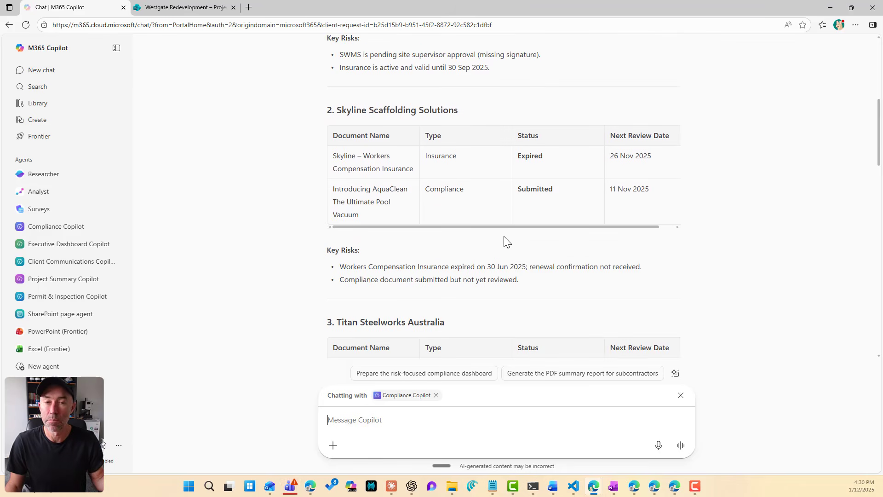
{"action": "scroll", "coordinate": [504, 233], "scroll_direction": "up", "scroll_amount": 6}
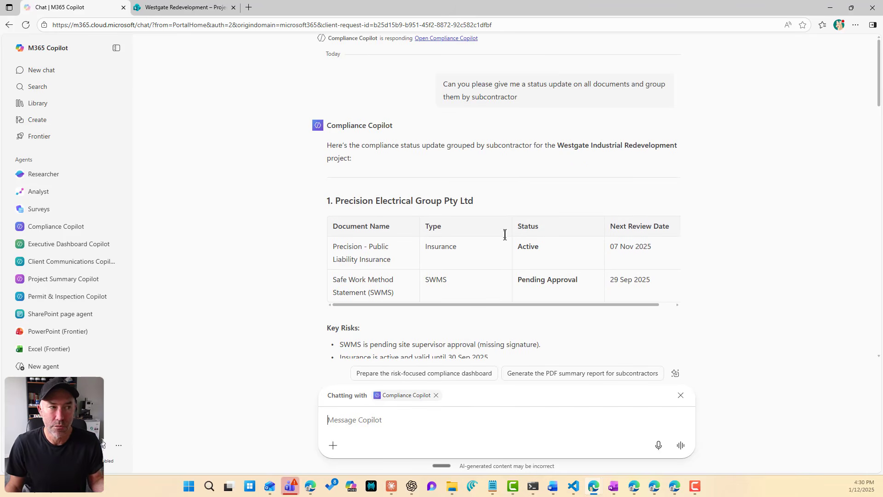
{"action": "scroll", "coordinate": [505, 237], "scroll_direction": "down", "scroll_amount": 4}
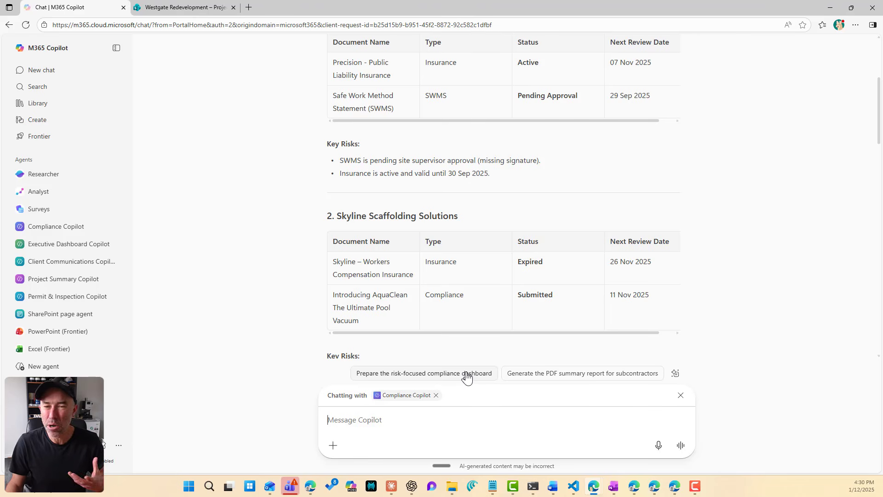
{"action": "left_click", "coordinate": [428, 423]}
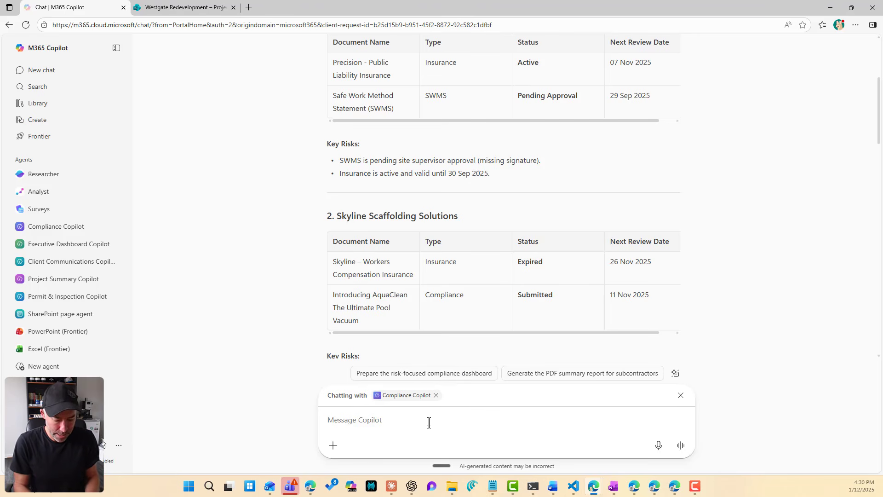
{"action": "type", "text": "Can you apply a"}
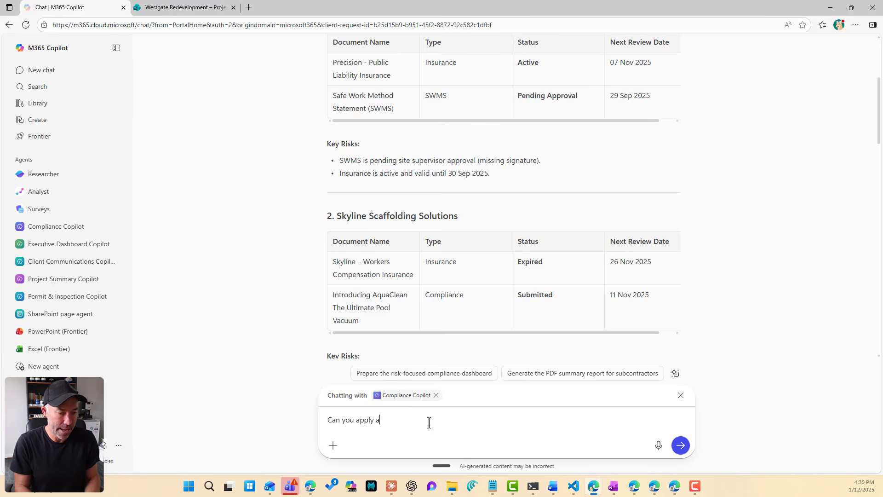
{"action": "type", "text": " traffic light "}
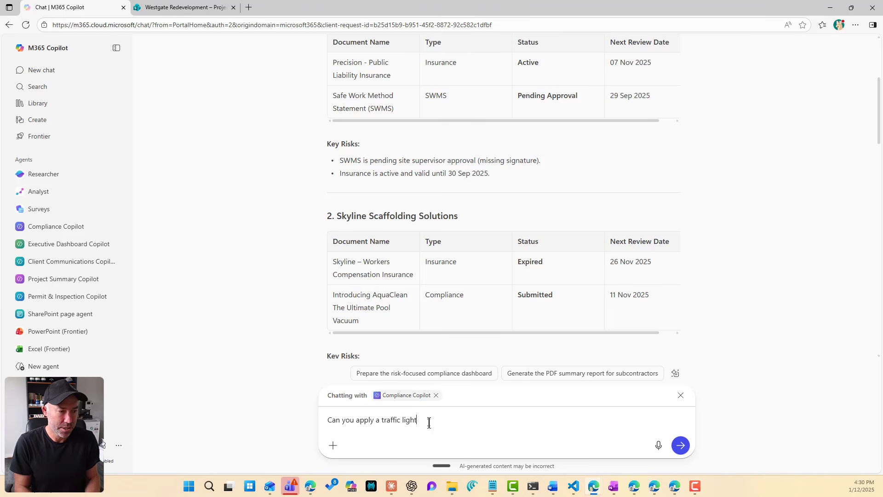
{"action": "type", "text": "system to"}
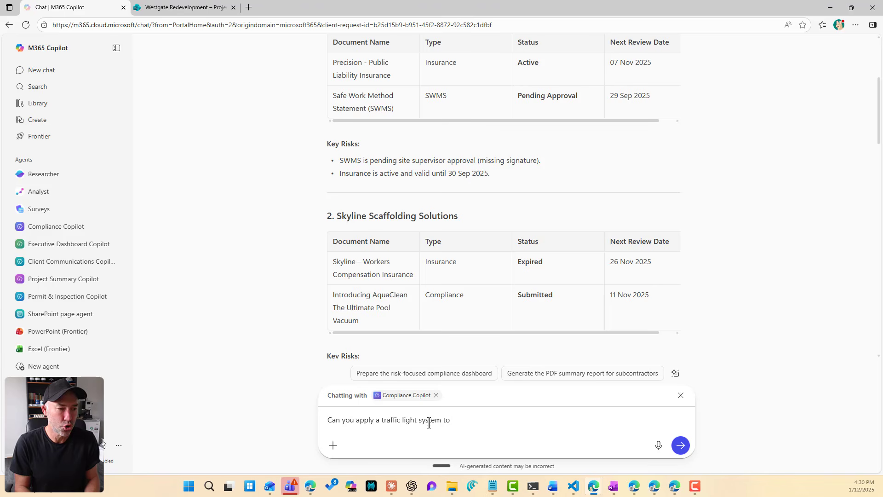
{"action": "type", "text": " the Statu"}
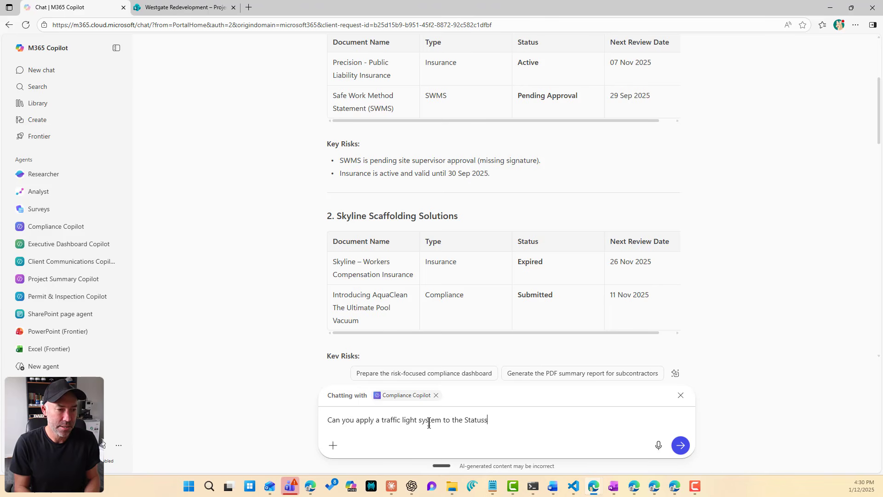
{"action": "type", "text": "ses please"}
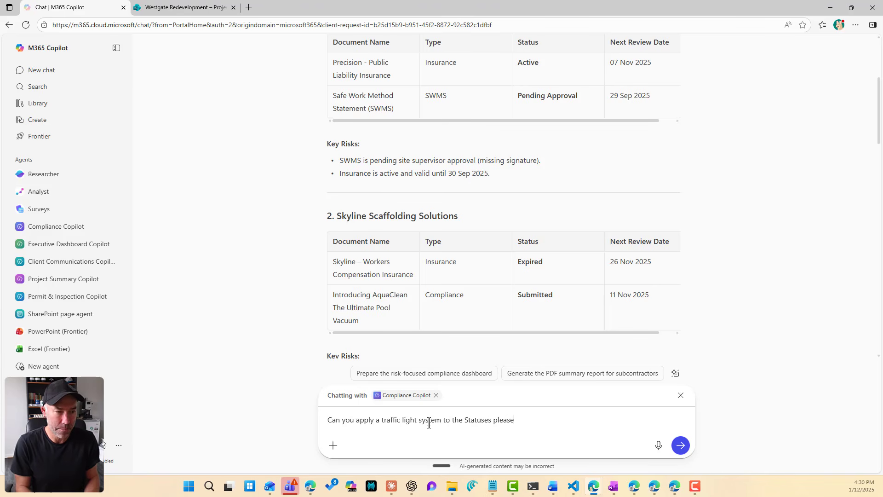
Complete the traffic light request with Red for Expired, Yellow for Submitted and Pending Approval, and Green for active, send it, and review the colour-coded answer.
{"action": "type", "text": " Red for Expired"}
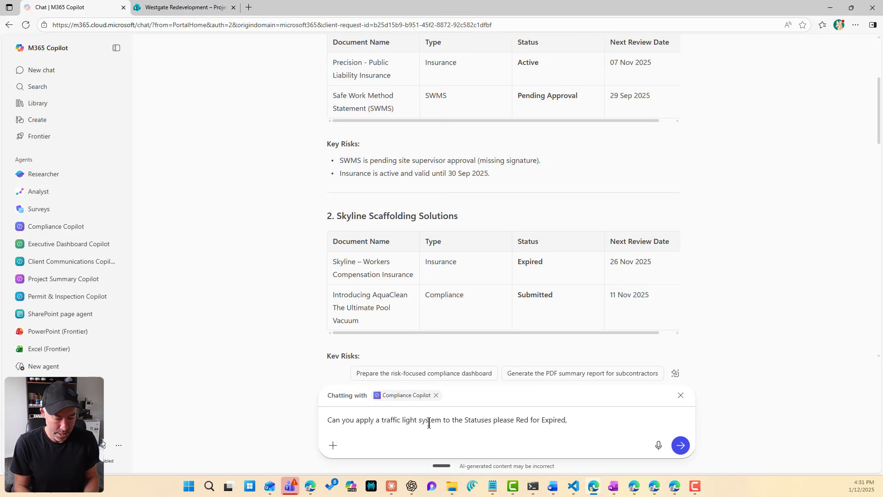
{"action": "type", "text": ", Yellow for S"}
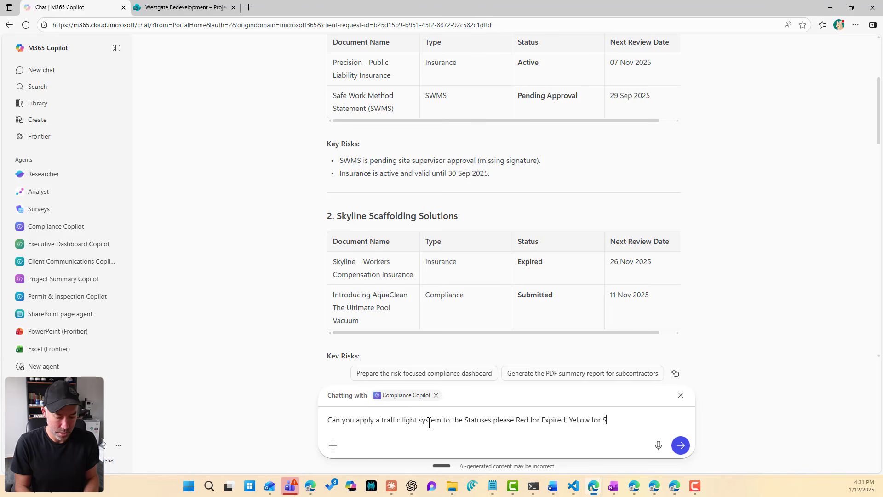
{"action": "type", "text": "ubmitted "}
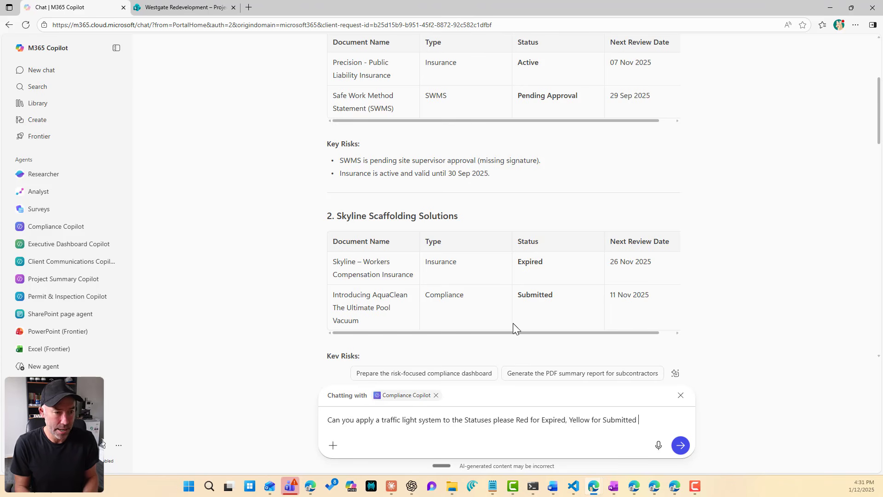
{"action": "type", "text": "anmd"}
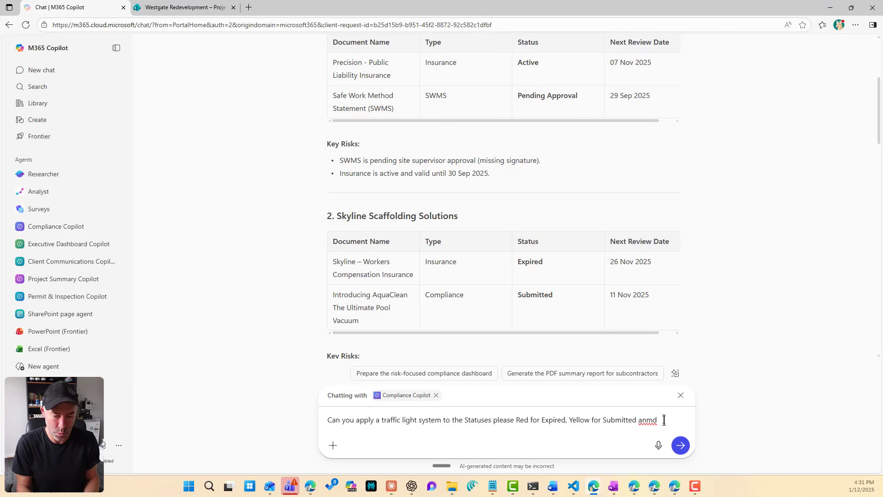
{"action": "key", "text": "BackSpace"}
{"action": "key", "text": "BackSpace"}
{"action": "key", "text": "BackSpace"}
{"action": "type", "text": "d Pend"}
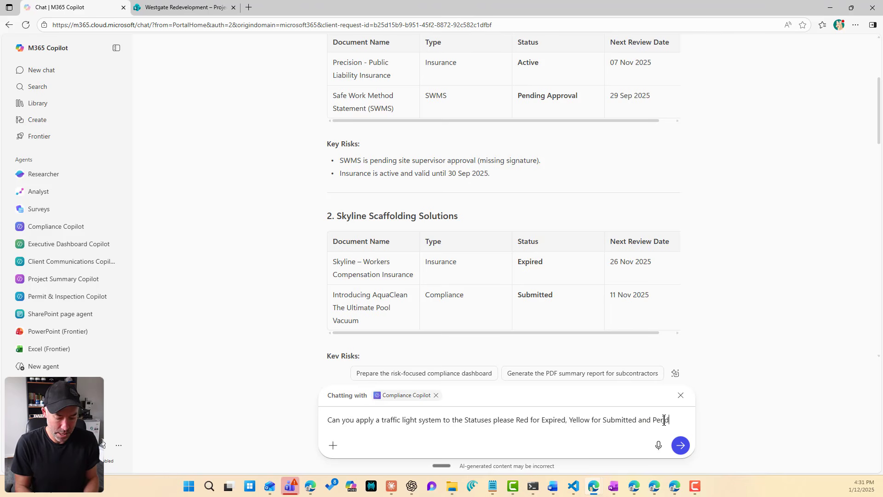
{"action": "type", "text": "ing Approval and "}
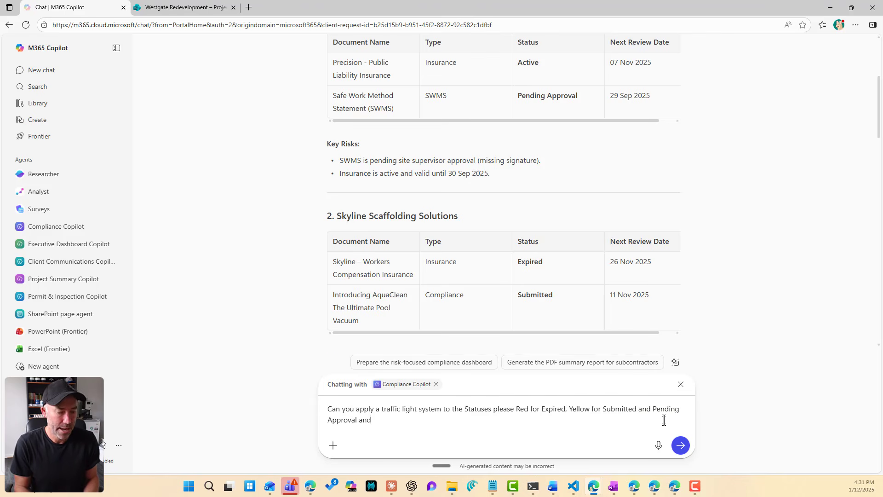
{"action": "type", "text": "Green"}
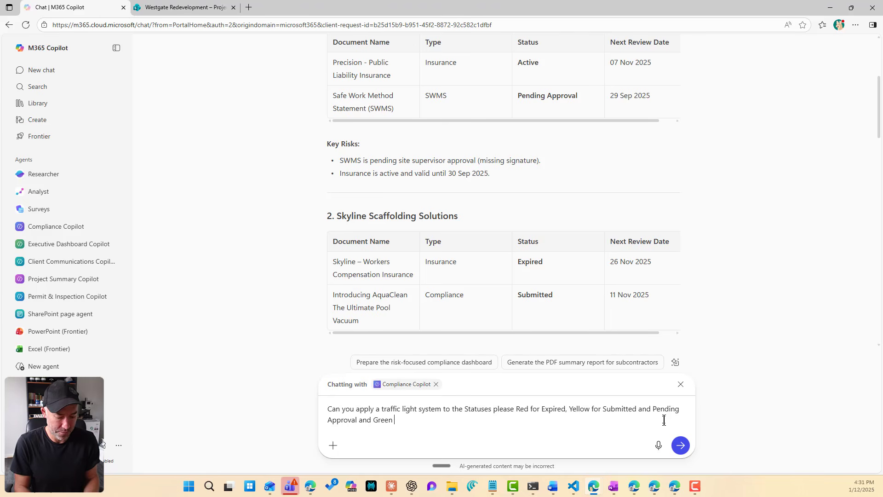
{"action": "type", "text": " for active"}
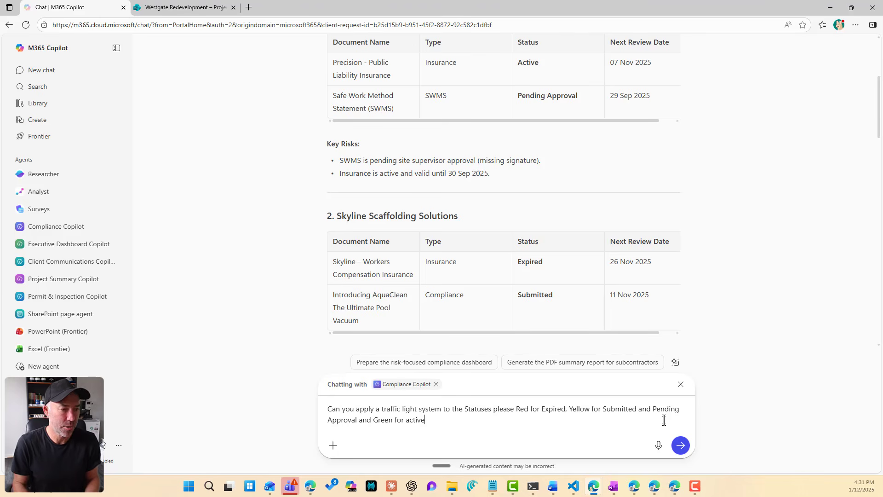
{"action": "key", "text": "Return"}
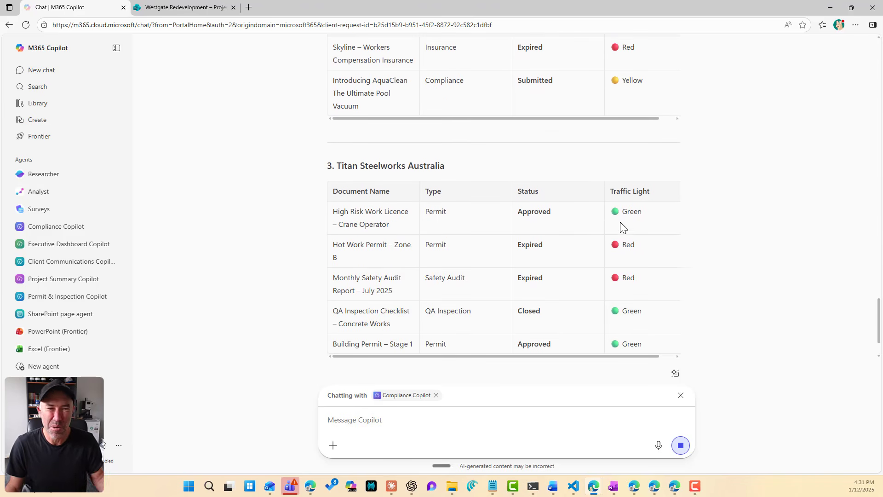
{"action": "double_click", "coordinate": [629, 212]}
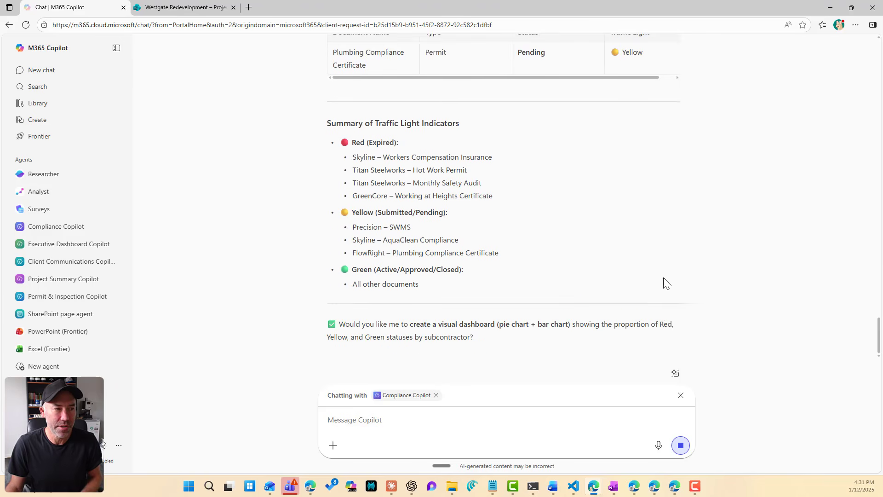
{"action": "left_click_drag", "start_coordinate": [328, 86], "coordinate": [489, 183]}
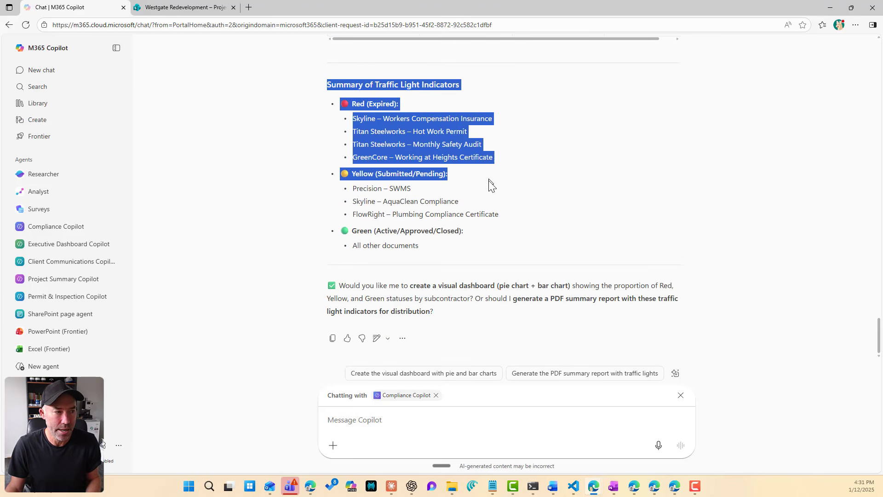
Replace Compliance Copilot with the SharePoint page agent as the agent addressed in this chat.
{"action": "left_click", "coordinate": [436, 396]}
{"action": "left_click", "coordinate": [419, 423]}
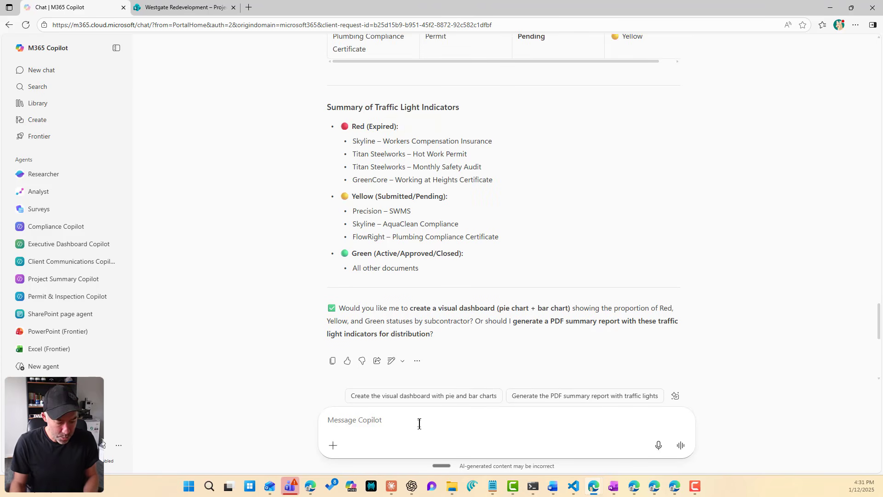
{"action": "type", "text": "@sa"}
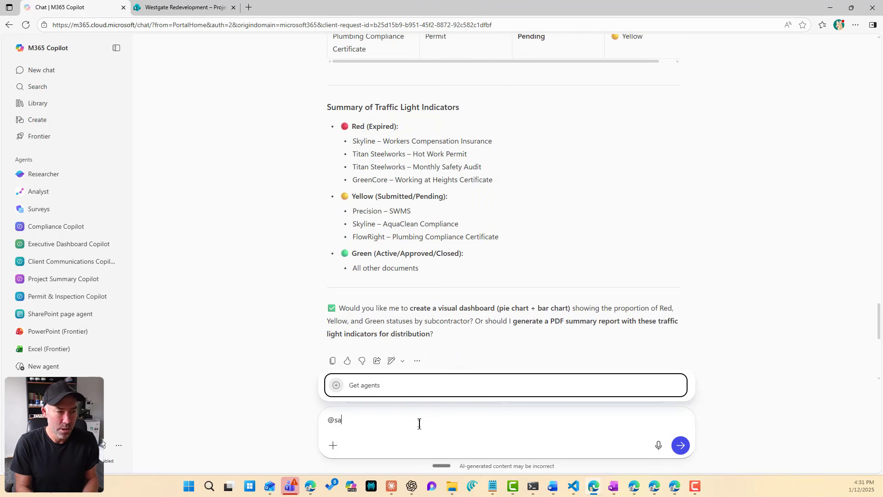
{"action": "type", "text": "h"}
{"action": "key", "text": "BackSpace"}
{"action": "type", "text": "ha"}
{"action": "key", "text": "BackSpace"}
{"action": "key", "text": "BackSpace"}
{"action": "key", "text": "BackSpace"}
{"action": "type", "text": "har"}
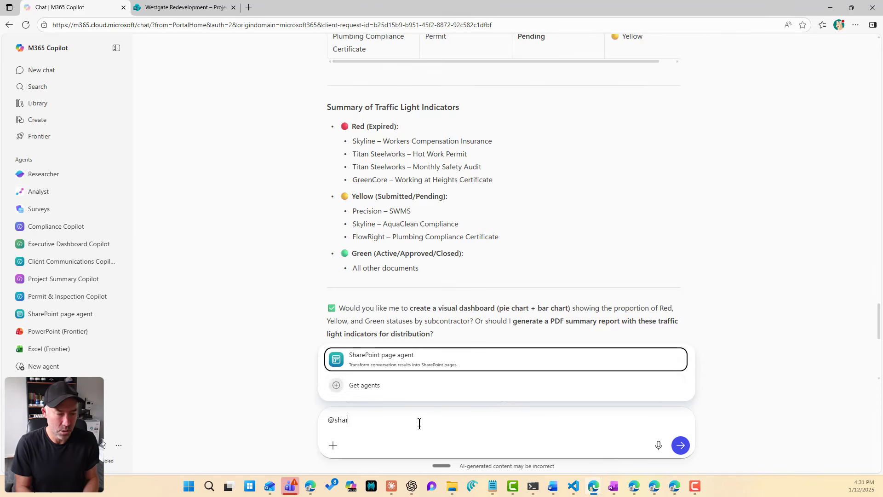
{"action": "type", "text": "e"}
{"action": "left_click", "coordinate": [417, 360]}
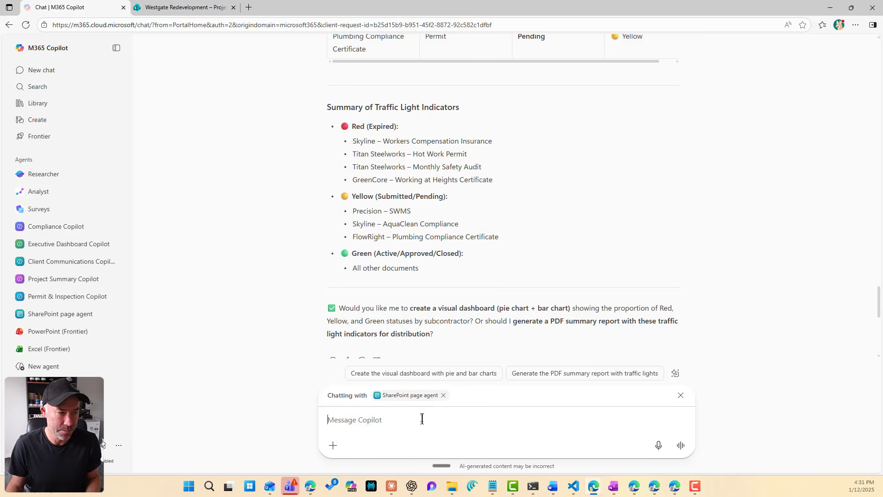
Write a request to create a Compliance Document Status Update based on the conversation and details above.
{"action": "type", "text": "Hey t"}
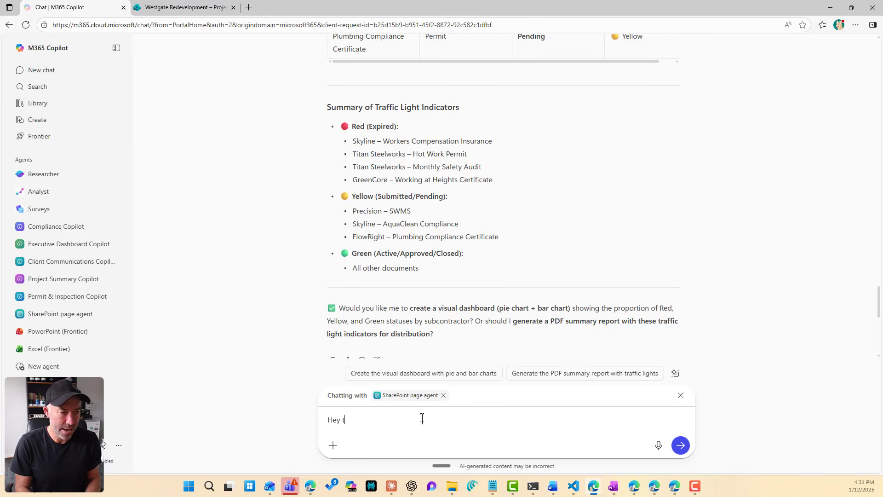
{"action": "type", "text": "here, can you ple"}
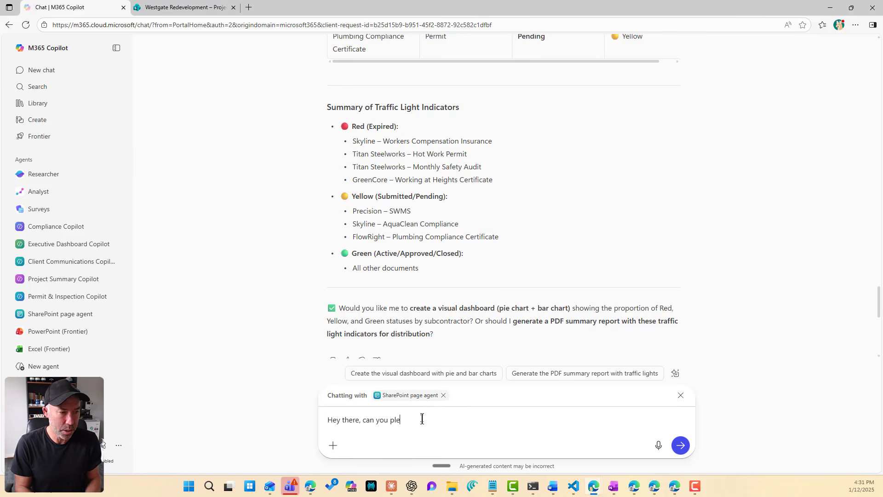
{"action": "type", "text": "ase create a "}
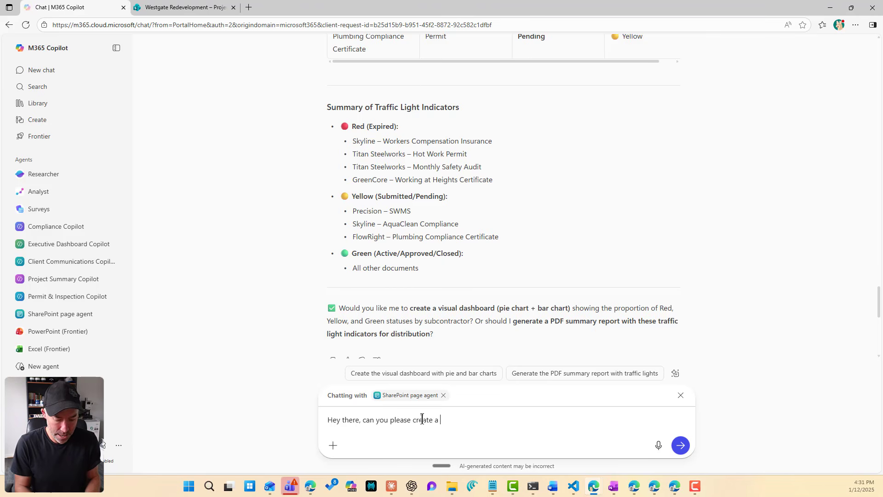
{"action": "type", "text": "COmplaince "}
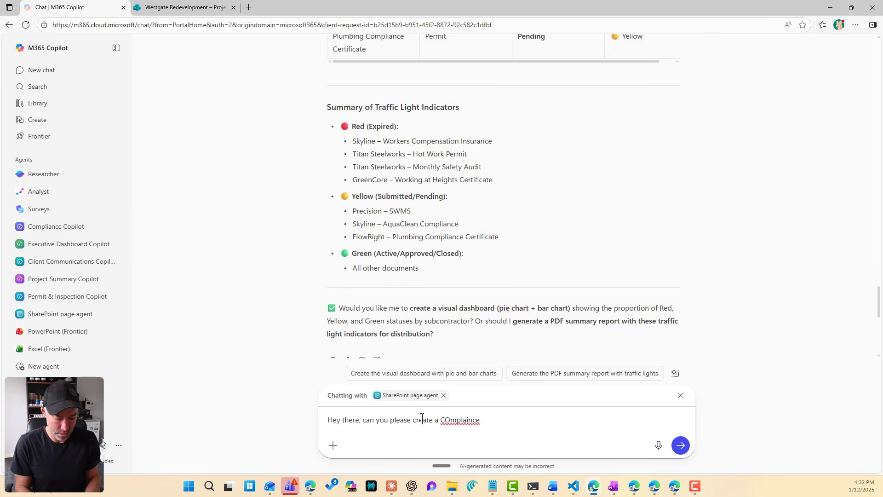
{"action": "type", "text": "Document Stat"}
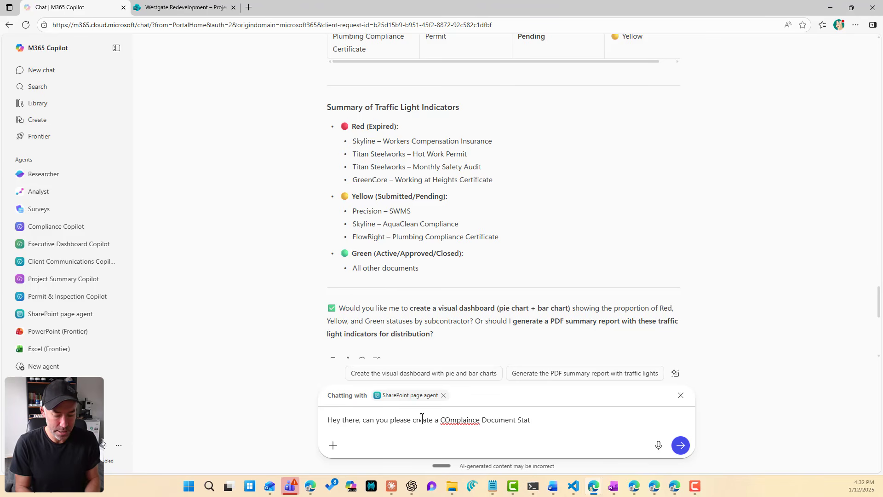
{"action": "type", "text": "us Update "}
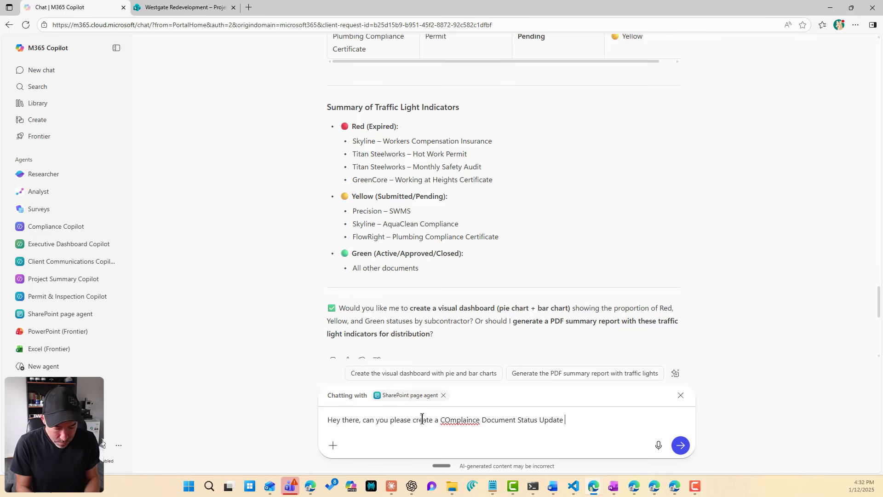
{"action": "type", "text": "based on the "}
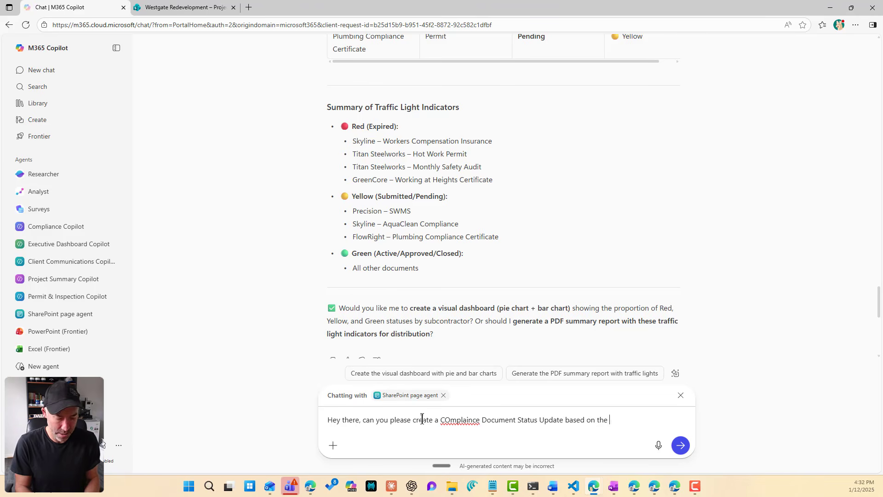
{"action": "type", "text": "converstat"}
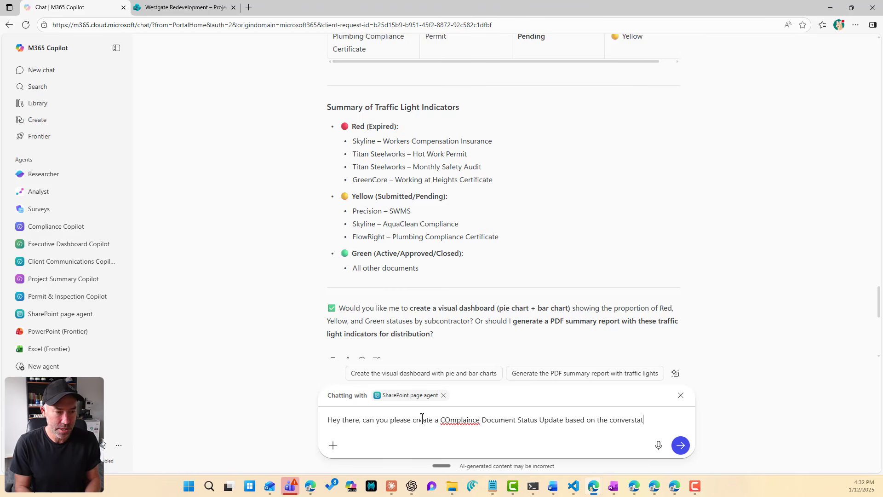
{"action": "type", "text": "ion and de"}
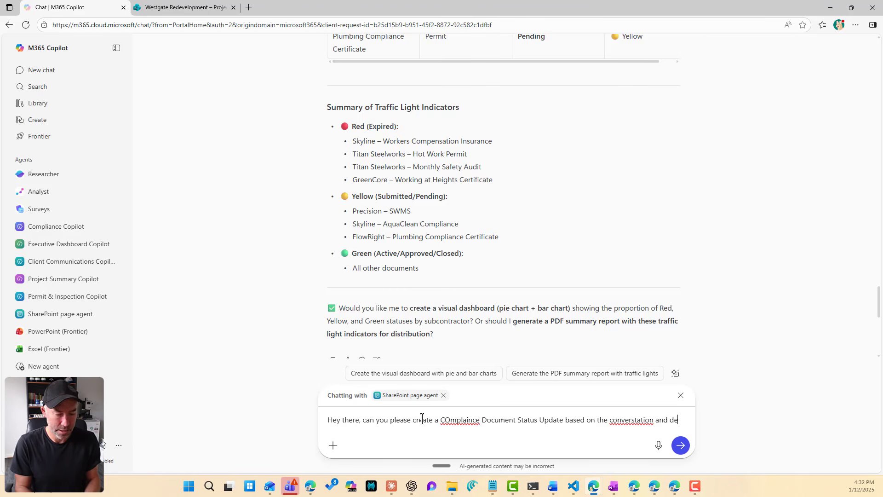
{"action": "type", "text": "tails aboce"}
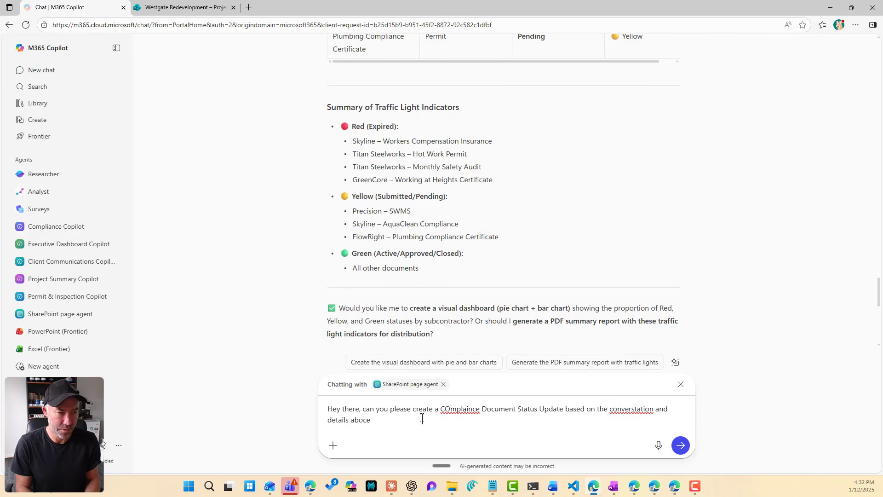
{"action": "key", "text": "BackSpace"}
{"action": "key", "text": "BackSpace"}
{"action": "type", "text": "ve."}
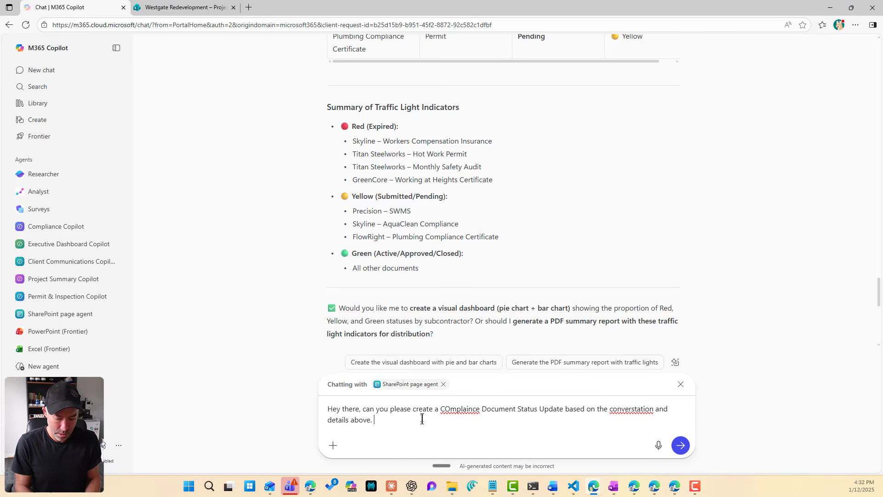
Add the instruction to make sure that the Traffic lights and the tables are respected, and send the request.
{"action": "type", "text": " Please make s"}
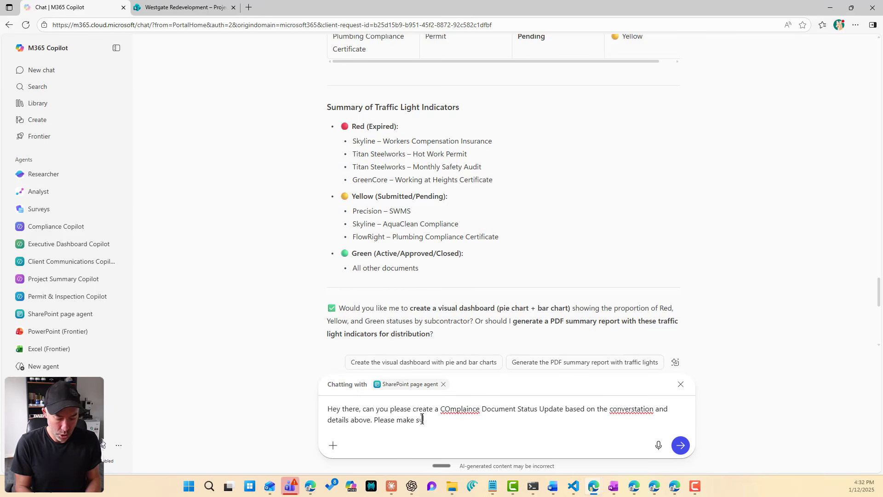
{"action": "type", "text": "ure that the "}
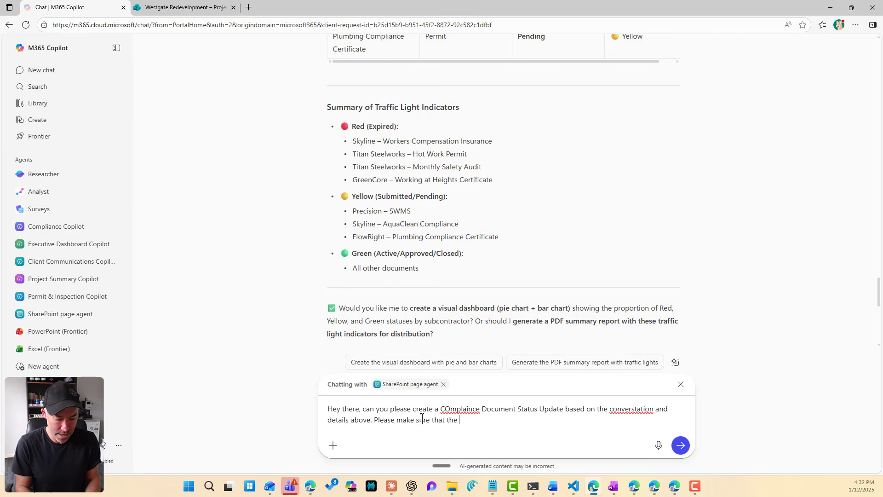
{"action": "type", "text": "Traffic"}
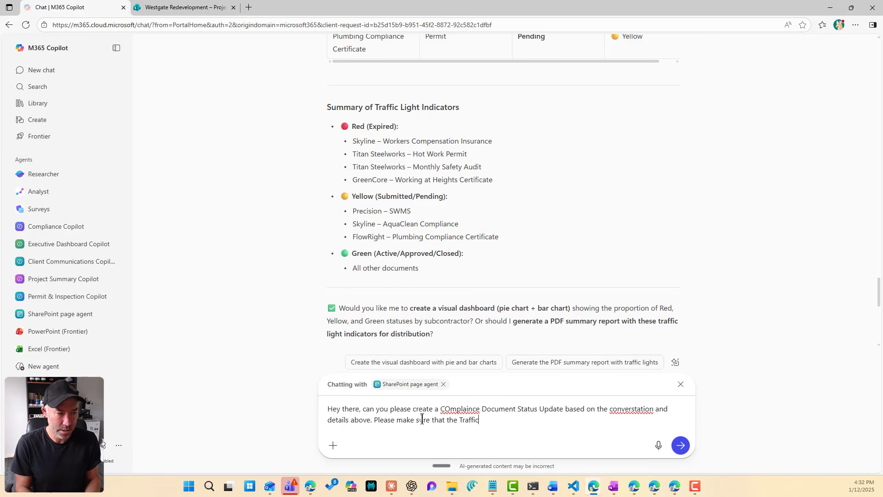
{"action": "type", "text": " lights and t"}
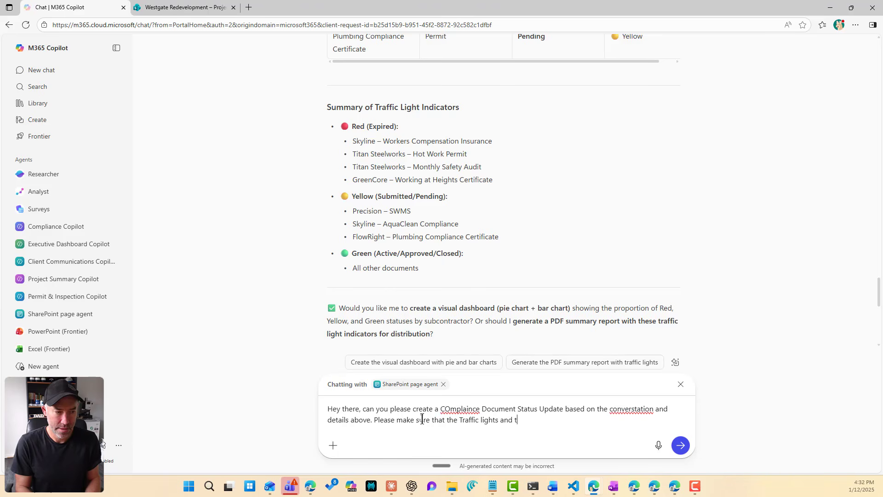
{"action": "type", "text": "he table a"}
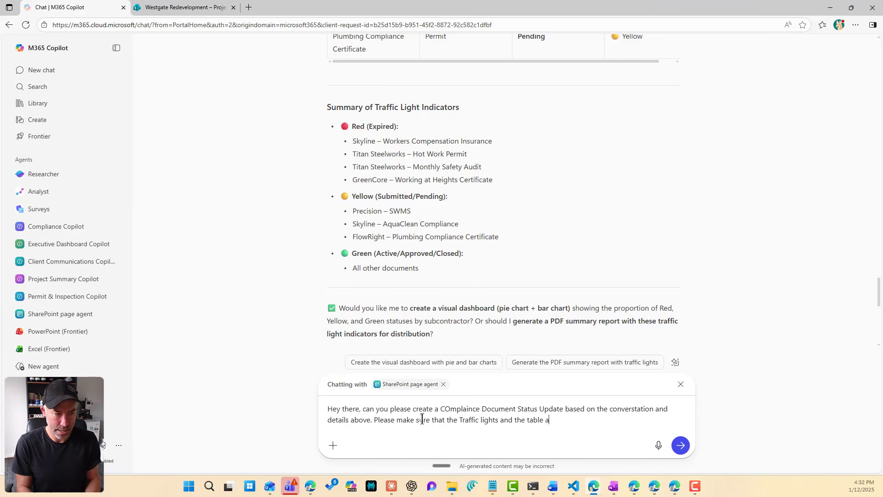
{"action": "key", "text": "BackSpace"}
{"action": "type", "text": "s are respected"}
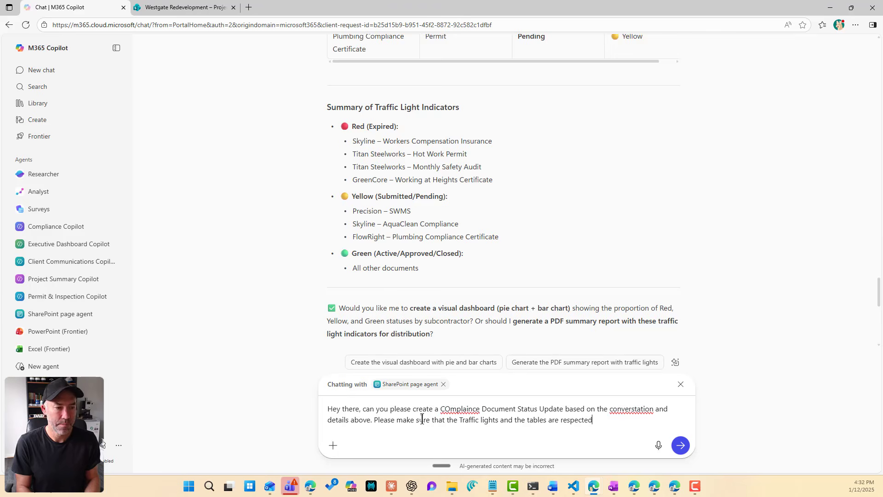
{"action": "key", "text": "Return"}
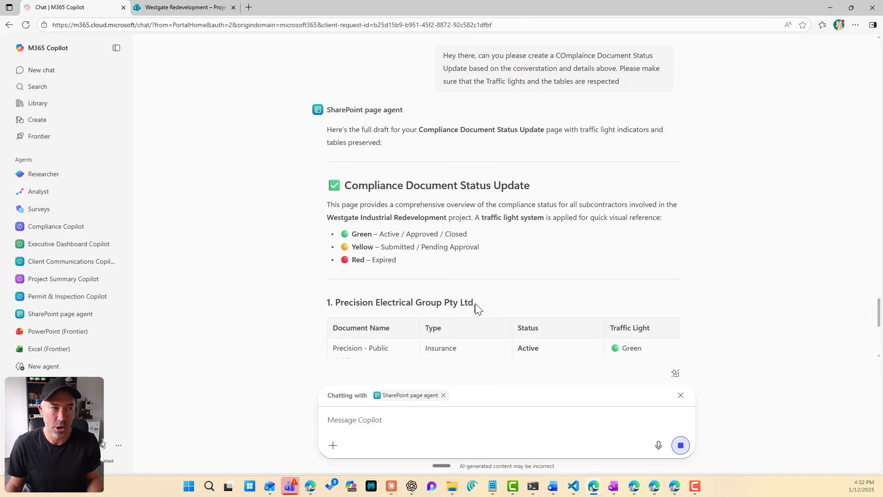
Review the drafted Compliance Document Status Update content and ask the SharePoint page agent to draft the page.
{"action": "scroll", "coordinate": [480, 288], "scroll_direction": "down", "scroll_amount": 9}
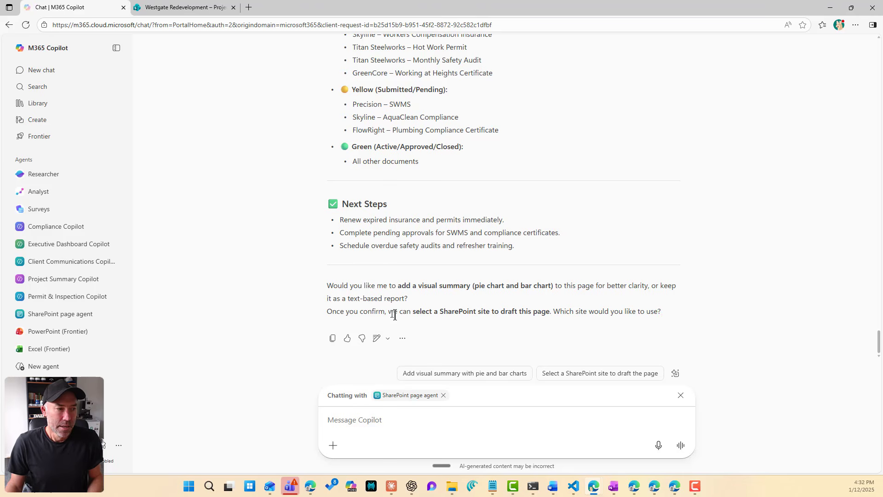
{"action": "left_click", "coordinate": [415, 423]}
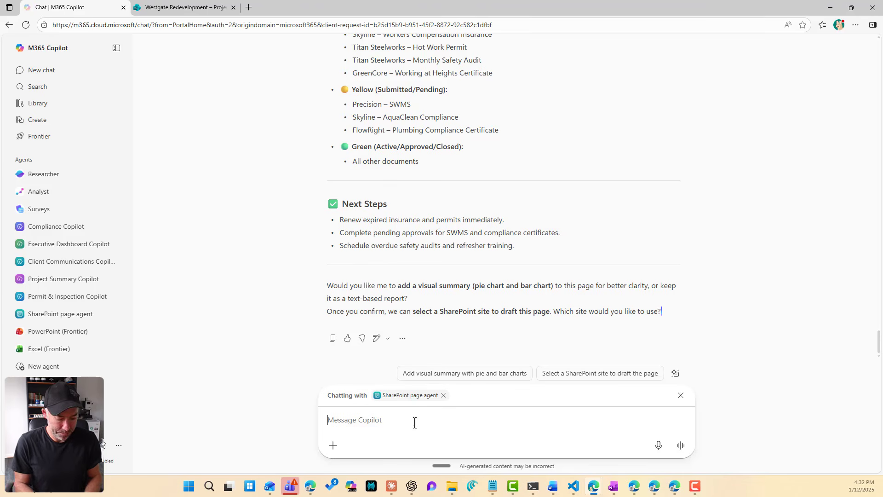
{"action": "type", "text": "can you dr"}
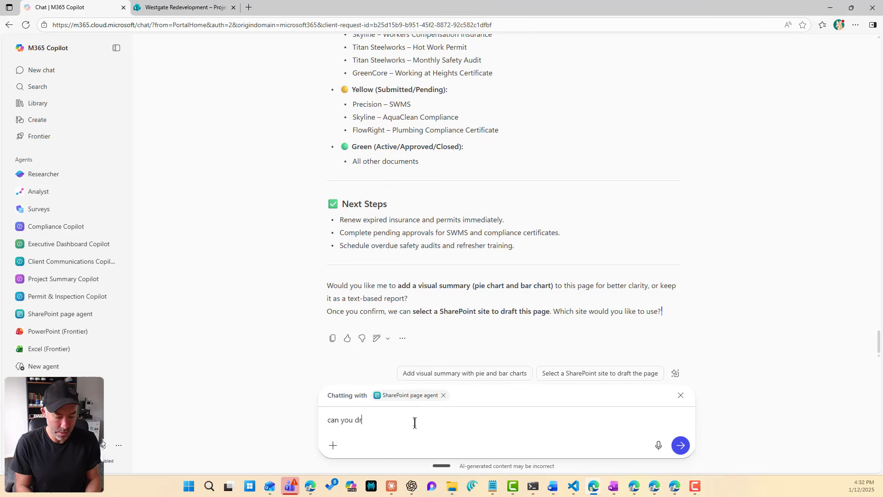
{"action": "type", "text": "aft thge pa"}
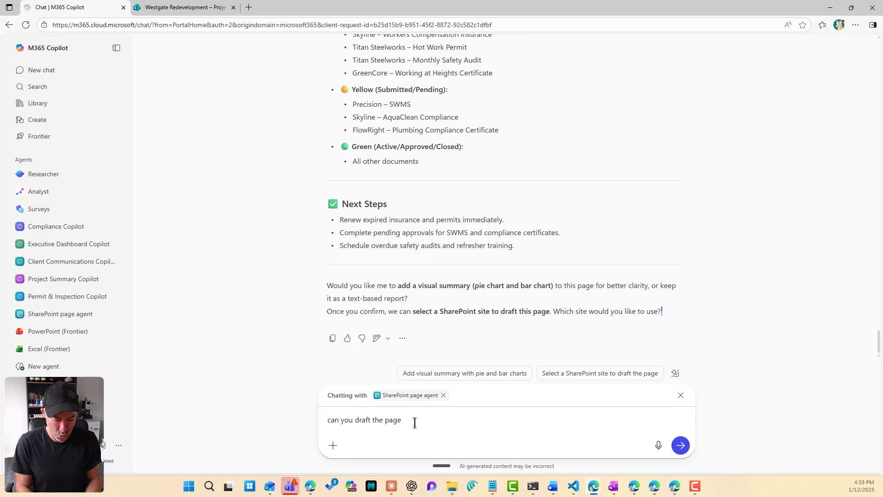
{"action": "type", "text": "ge please"}
{"action": "key", "text": "Return"}
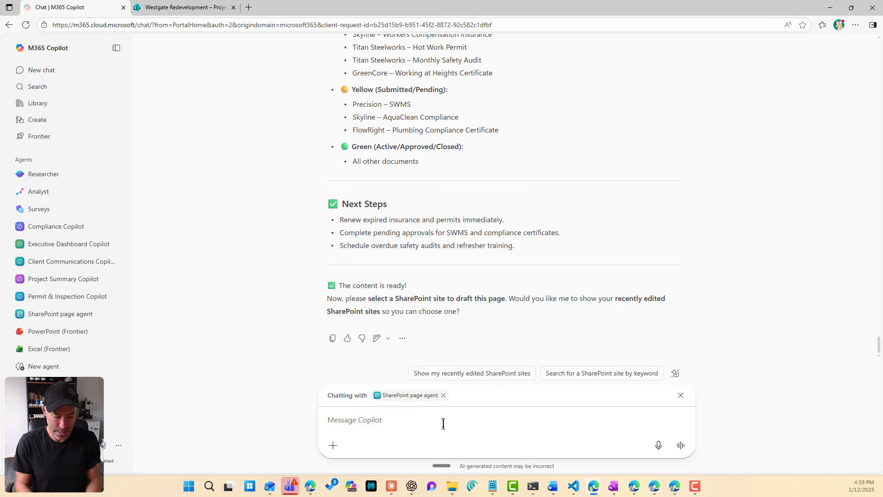
Ask the agent for a site selection and confirm Westgate Redevelopment – Project Summary & Compliance as the page's site.
{"action": "type", "text": "ok let's select a site please"}
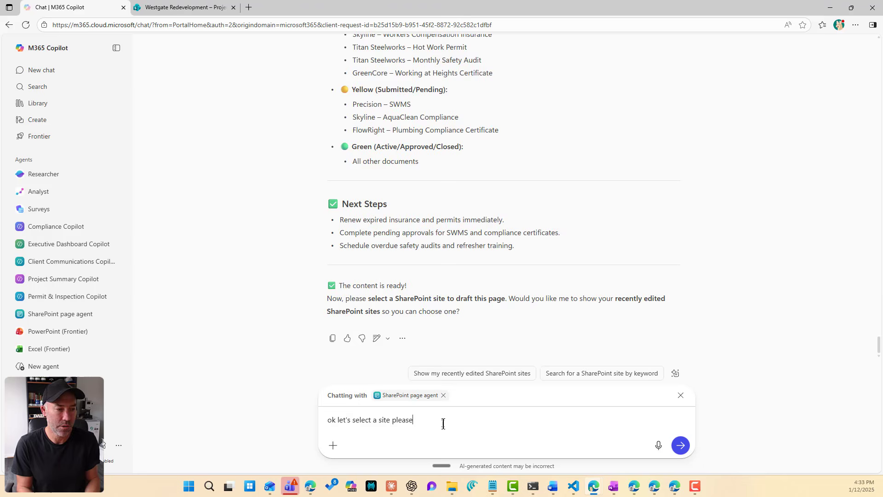
{"action": "key", "text": "Return"}
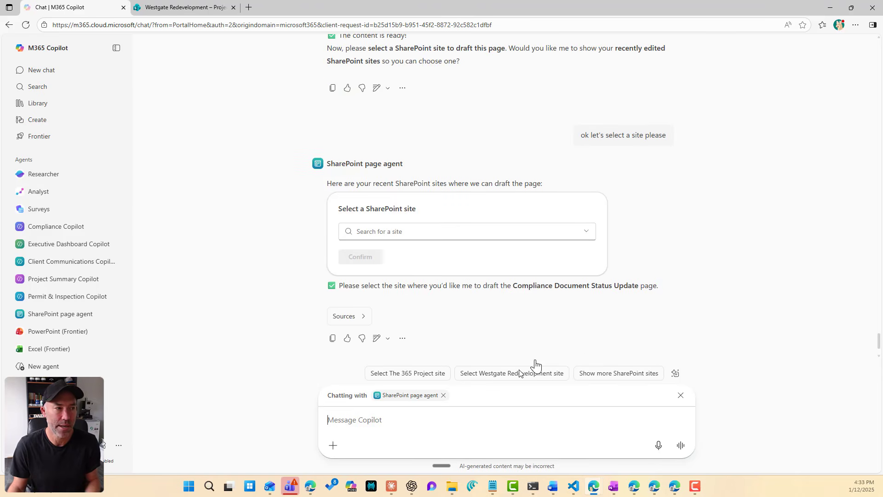
{"action": "left_click", "coordinate": [455, 231]}
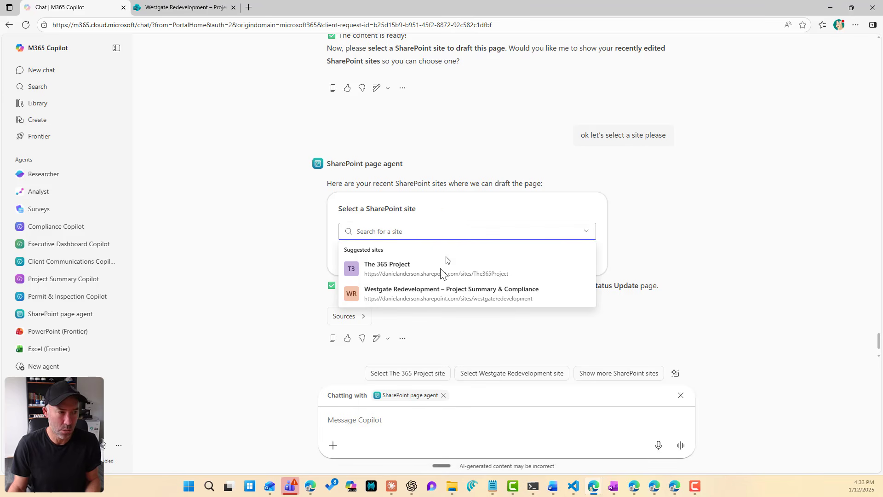
{"action": "left_click", "coordinate": [419, 300]}
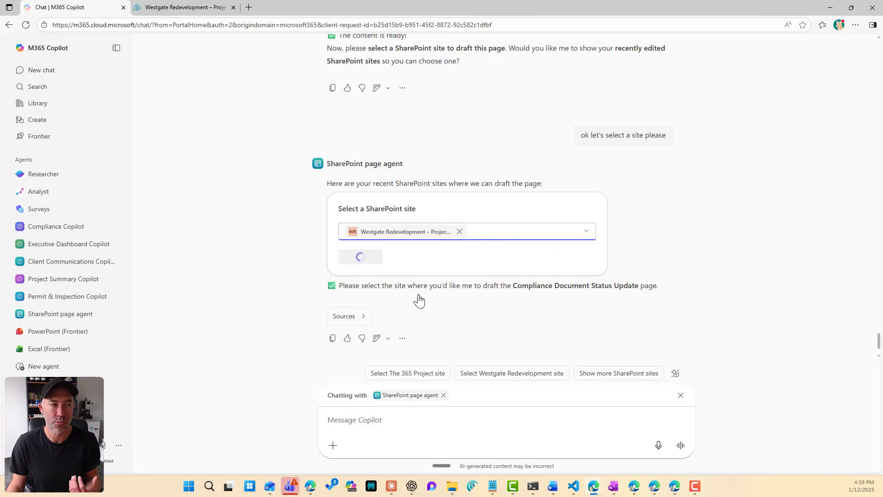
{"action": "left_click", "coordinate": [377, 263]}
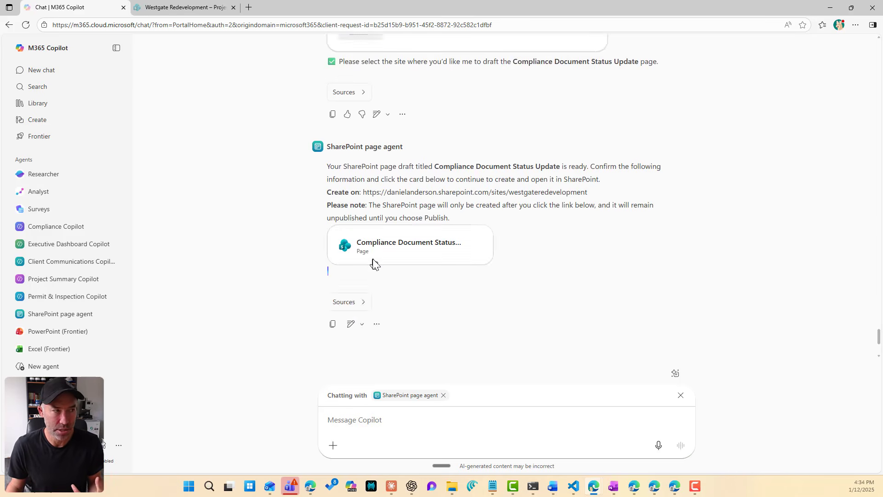
Create and open the Compliance Document Status Update page in SharePoint from the agent's draft card.
{"action": "scroll", "coordinate": [373, 259], "scroll_direction": "up", "scroll_amount": 5}
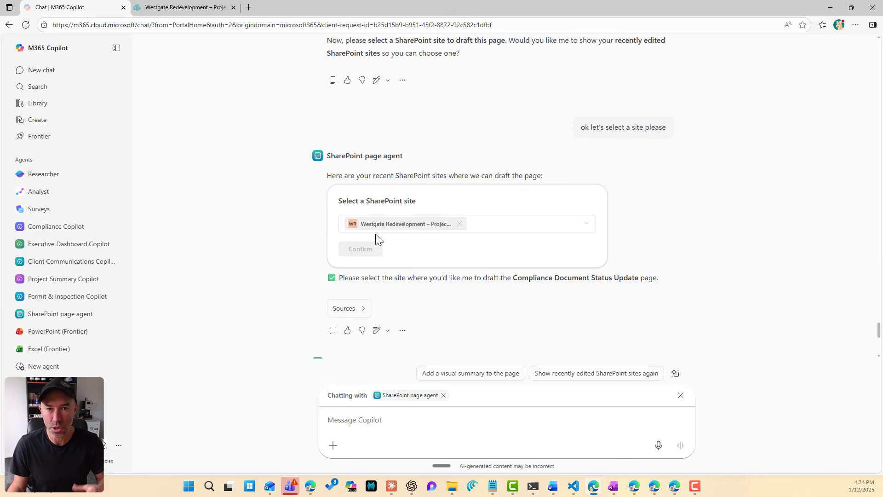
{"action": "scroll", "coordinate": [375, 233], "scroll_direction": "down", "scroll_amount": 5}
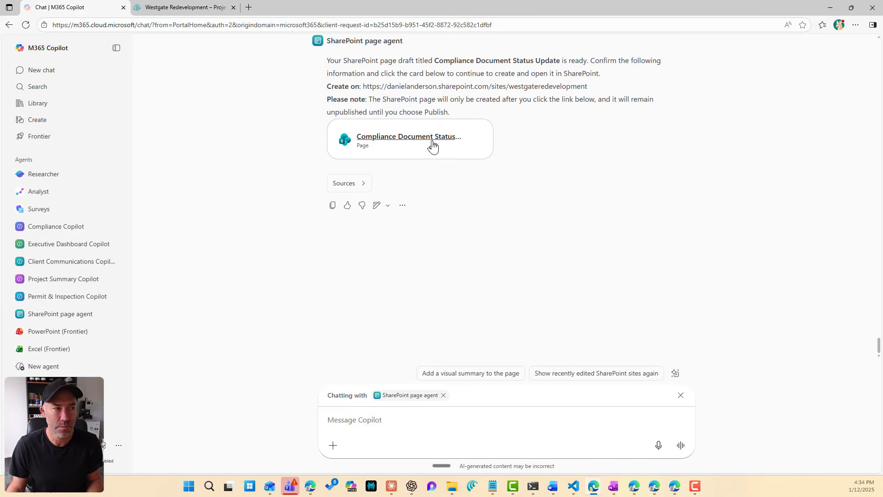
{"action": "left_click", "coordinate": [432, 148]}
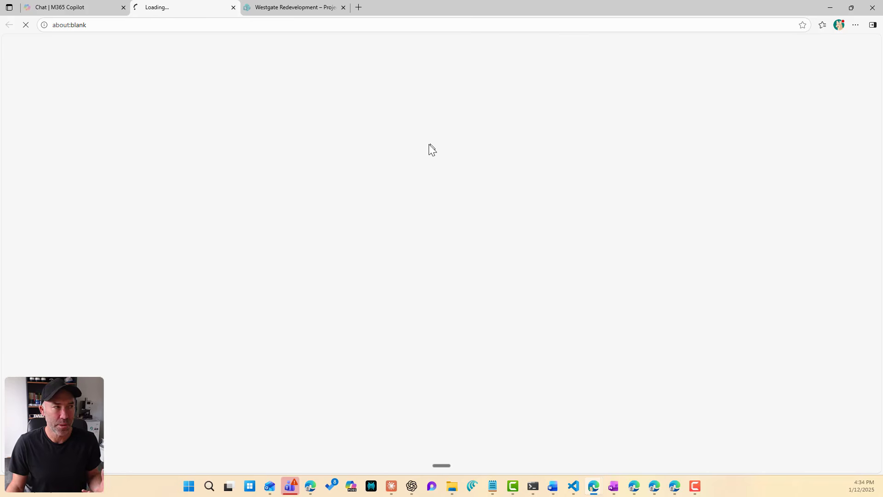
Read the agent's page creation note in the Copilot chat and return to the SharePoint page draft.
{"action": "left_click", "coordinate": [75, 7]}
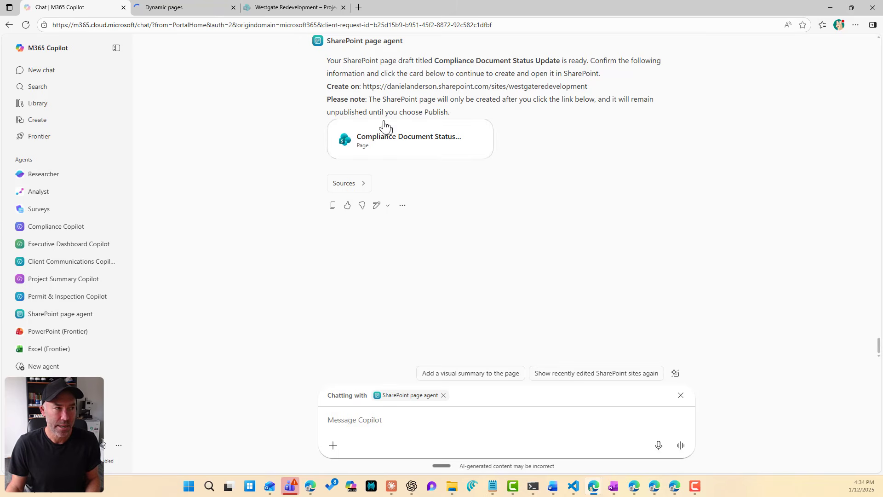
{"action": "left_click_drag", "start_coordinate": [416, 60], "coordinate": [500, 64]}
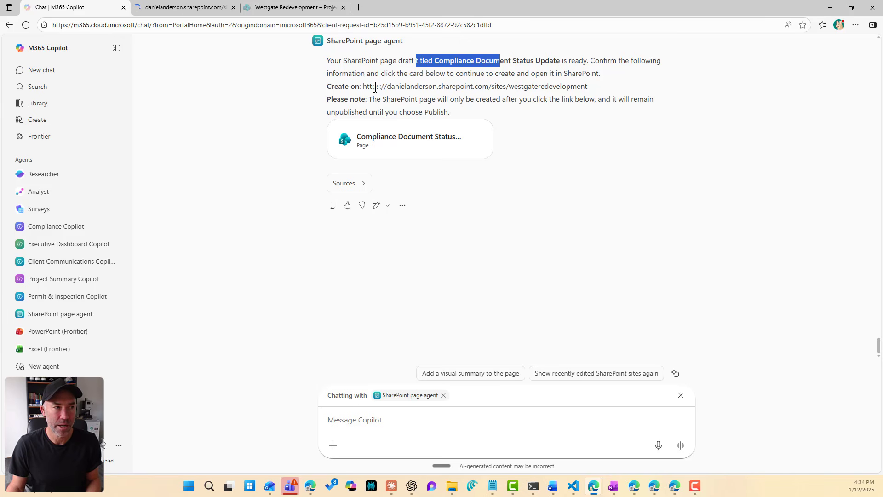
{"action": "left_click_drag", "start_coordinate": [361, 74], "coordinate": [611, 78]}
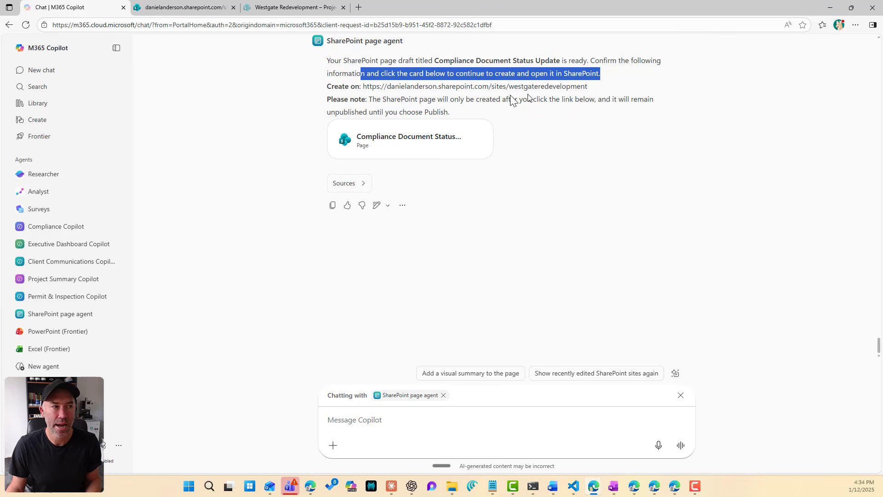
{"action": "left_click", "coordinate": [389, 100]}
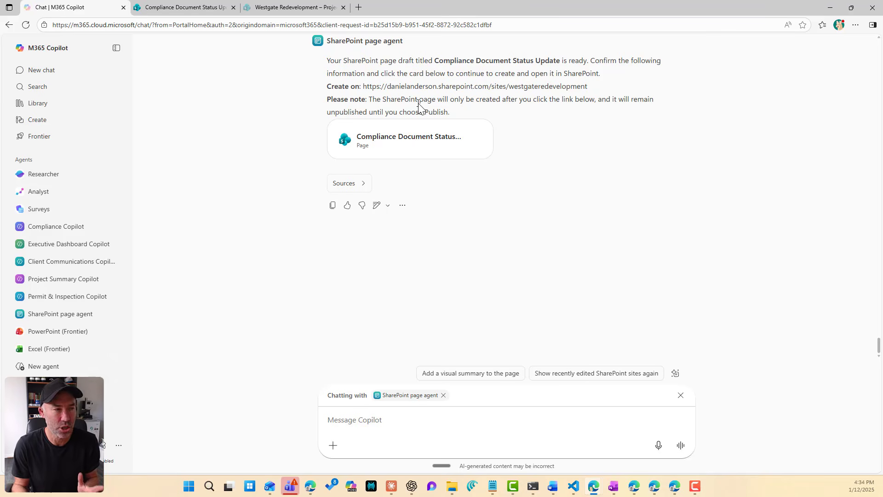
{"action": "left_click", "coordinate": [189, 12]}
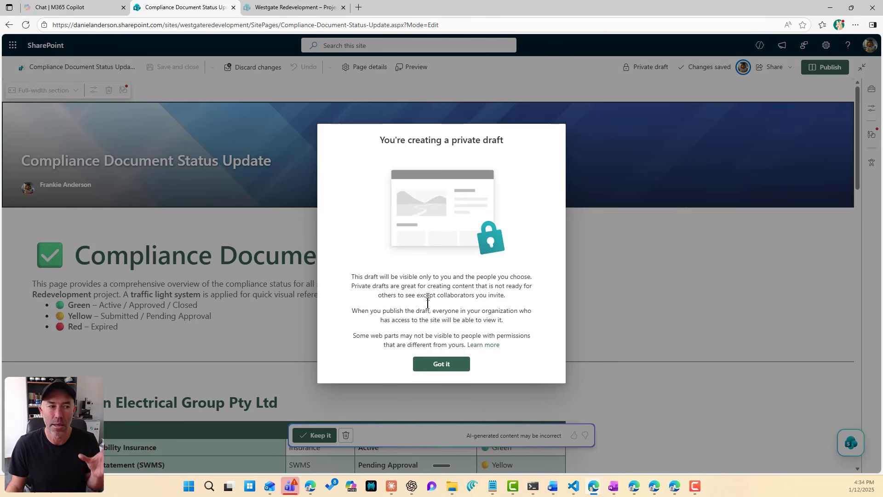
Dismiss the private draft and Design ideas notices and review the generated page from its title to Next Steps.
{"action": "left_click", "coordinate": [444, 365]}
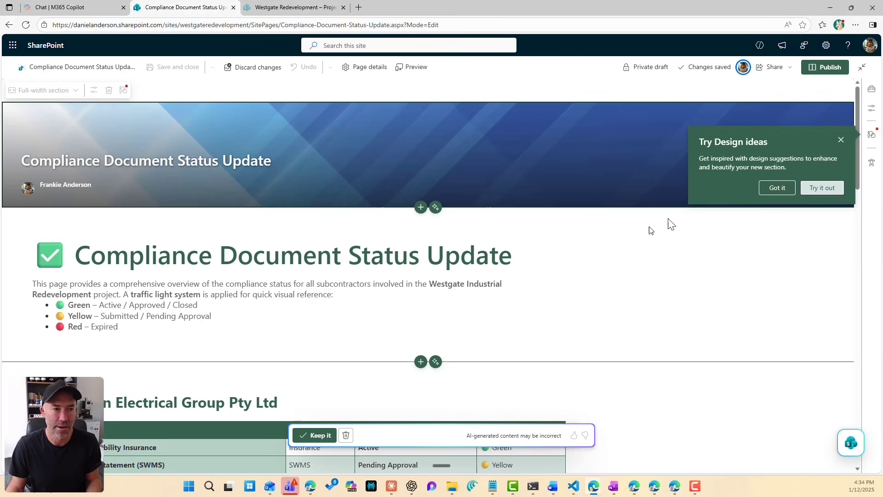
{"action": "left_click", "coordinate": [786, 189]}
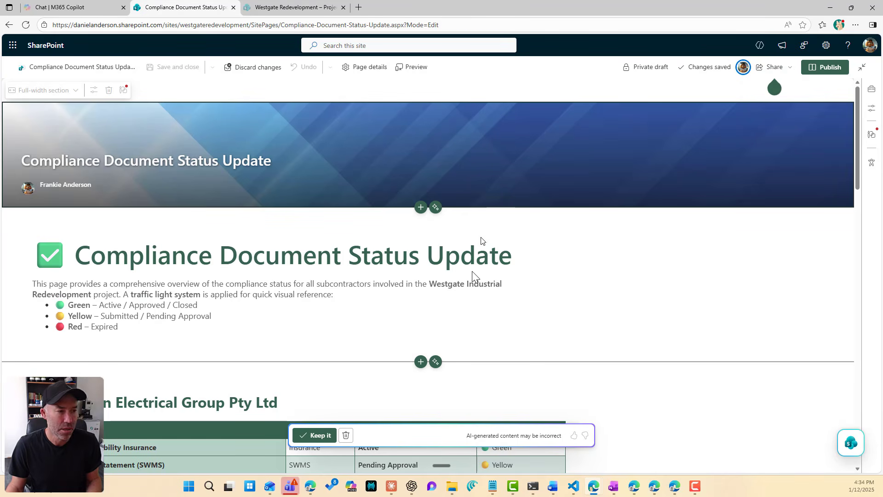
{"action": "scroll", "coordinate": [324, 371], "scroll_direction": "down", "scroll_amount": 4}
{"action": "scroll", "coordinate": [325, 371], "scroll_direction": "down", "scroll_amount": 8}
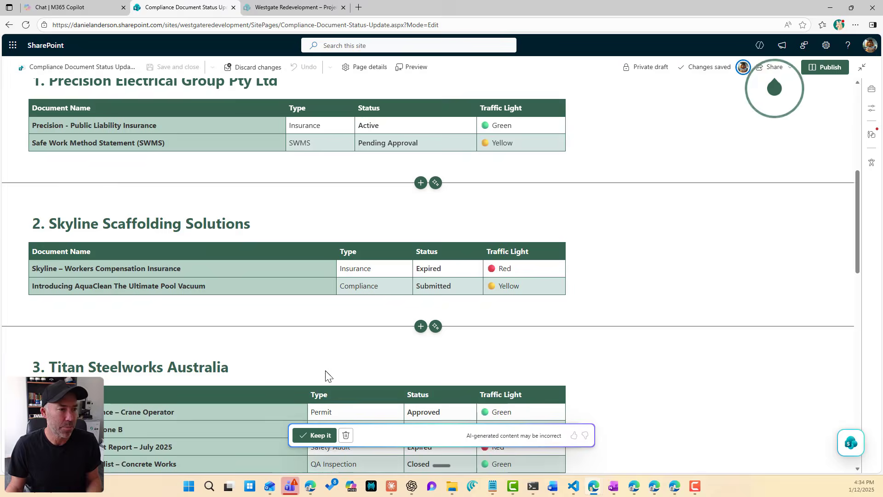
{"action": "scroll", "coordinate": [325, 371], "scroll_direction": "down", "scroll_amount": 8}
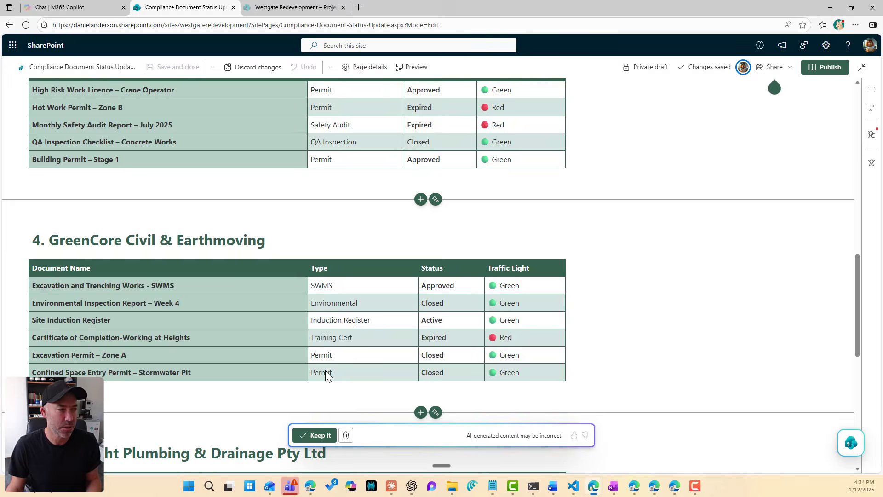
{"action": "scroll", "coordinate": [325, 375], "scroll_direction": "down", "scroll_amount": 1}
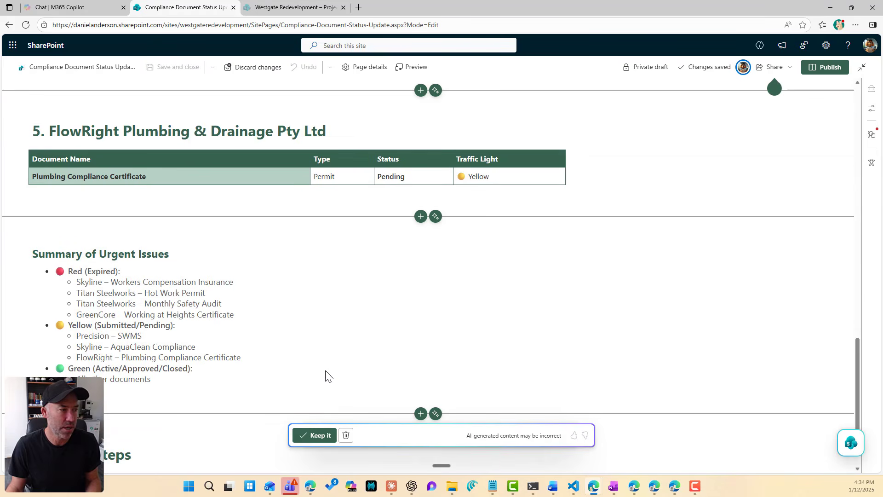
{"action": "scroll", "coordinate": [325, 376], "scroll_direction": "down", "scroll_amount": 2}
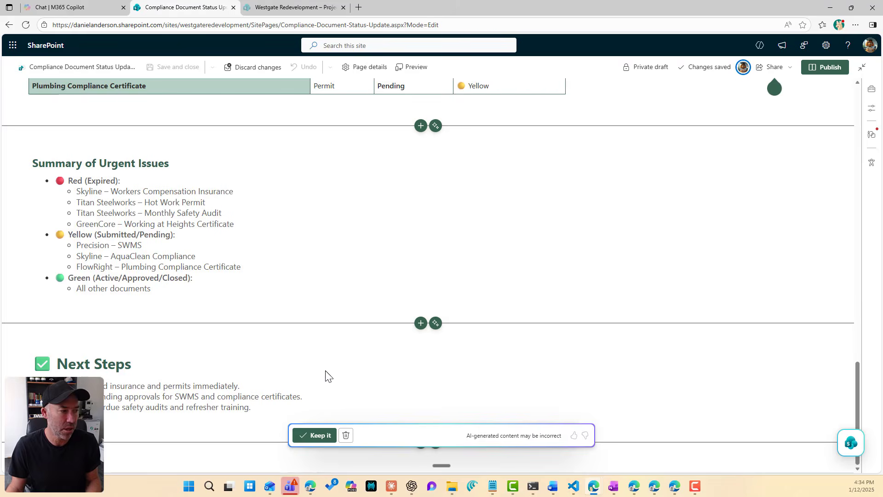
Keep the AI-generated page content and delete the Next Steps section.
{"action": "left_click", "coordinate": [317, 440]}
{"action": "left_click", "coordinate": [640, 362]}
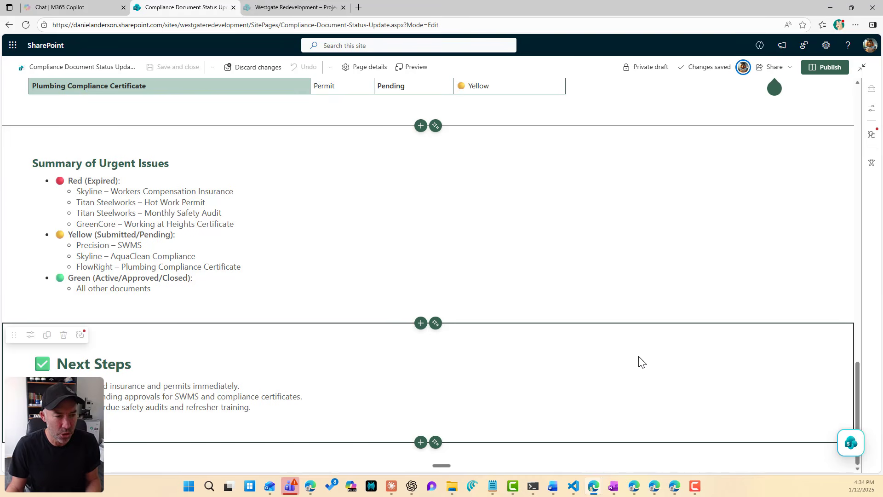
{"action": "left_click", "coordinate": [63, 334]}
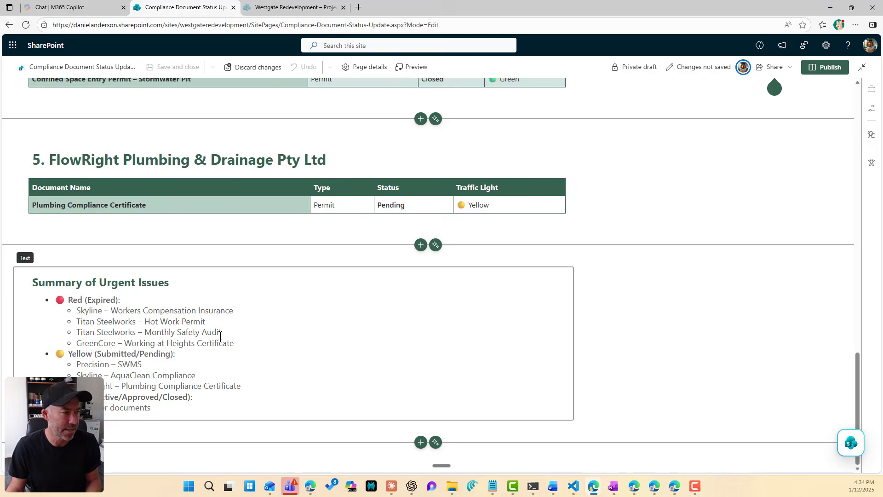
Remove the check mark emoji in front of the Compliance Document Status Update heading in the first text section.
{"action": "scroll", "coordinate": [220, 336], "scroll_direction": "up", "scroll_amount": 5}
{"action": "scroll", "coordinate": [219, 336], "scroll_direction": "up", "scroll_amount": 15}
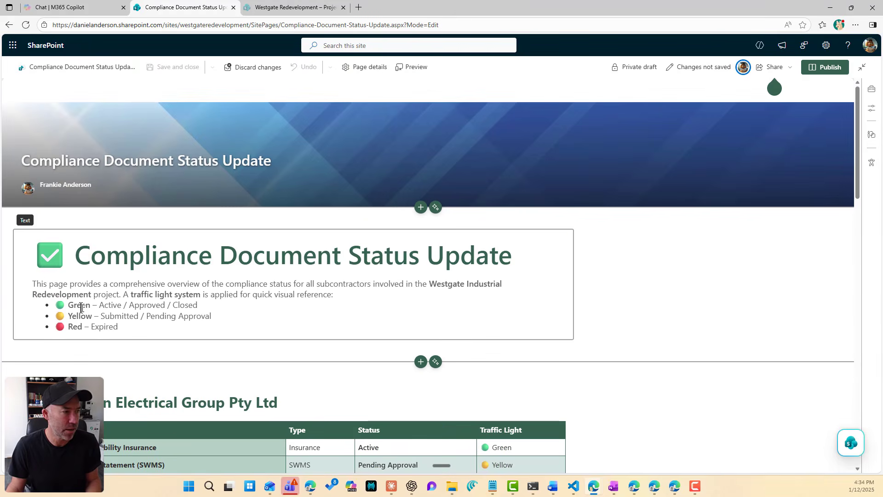
{"action": "left_click", "coordinate": [75, 255]}
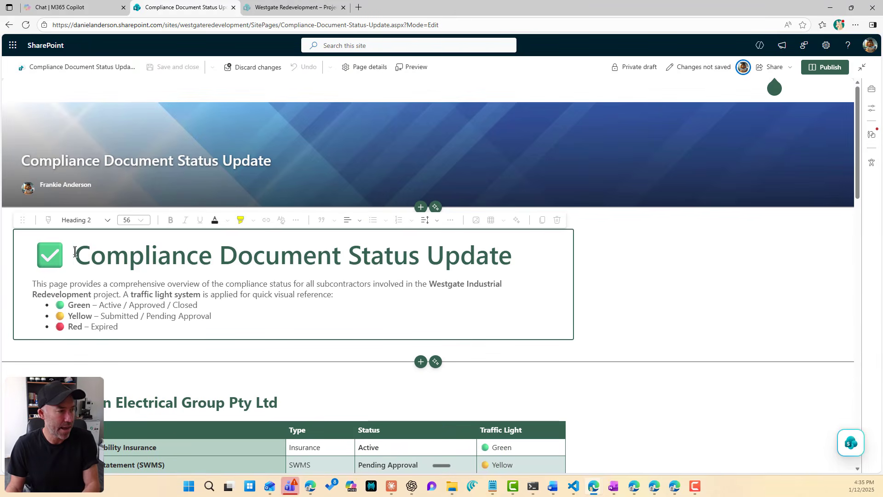
{"action": "key", "text": "BackSpace"}
{"action": "key", "text": "BackSpace"}
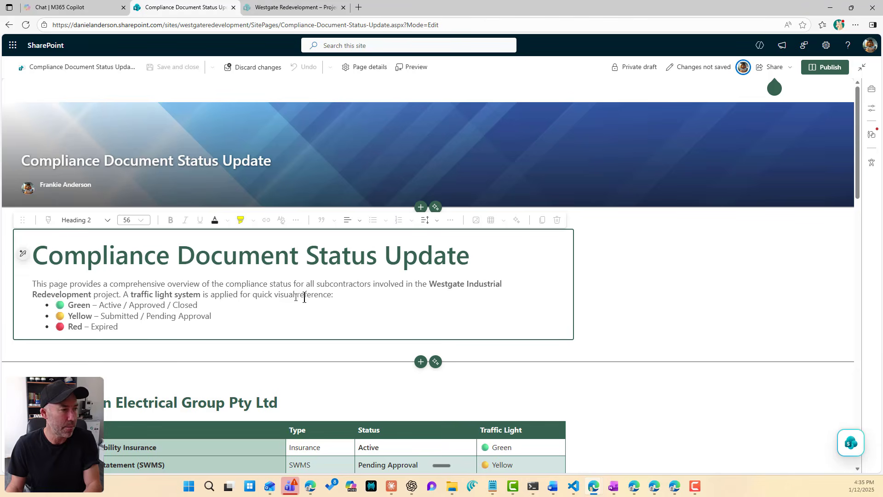
Set the Compliance Document Status Update heading's font size to 36 and insert a blank line above the traffic light list.
{"action": "left_click_drag", "start_coordinate": [479, 256], "coordinate": [23, 255]}
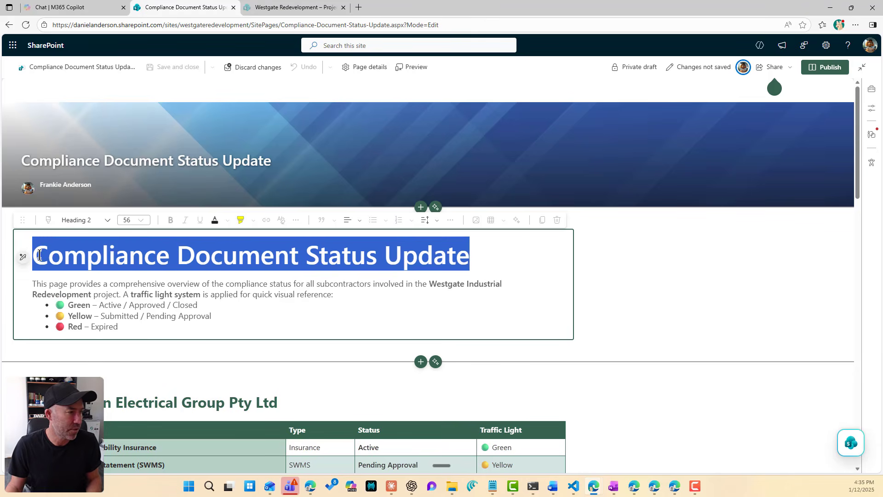
{"action": "left_click", "coordinate": [141, 220]}
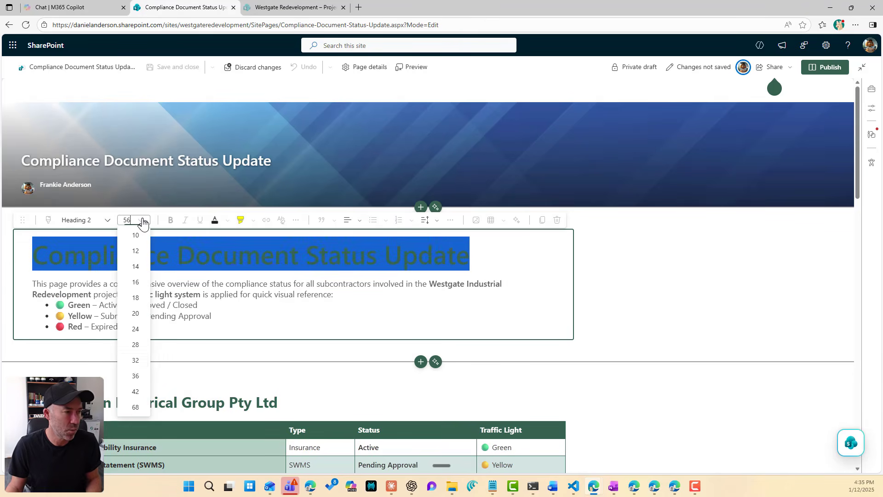
{"action": "left_click", "coordinate": [136, 377]}
{"action": "left_click", "coordinate": [201, 286]}
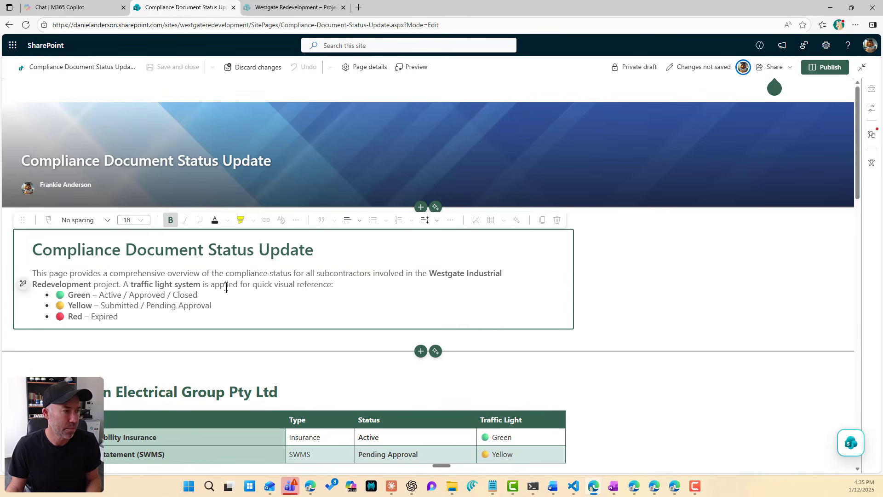
{"action": "left_click", "coordinate": [347, 285]}
{"action": "key", "text": "Return"}
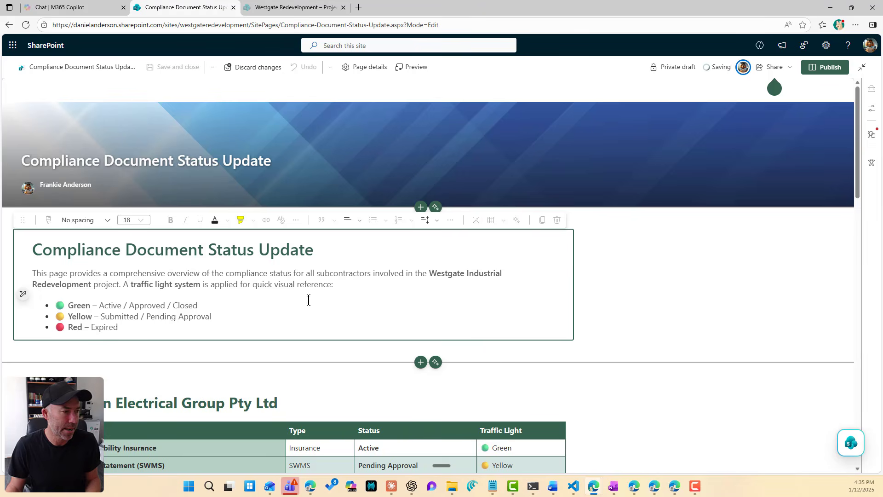
Review the subcontractor tables and the Summary of Urgent Issues on the edited page.
{"action": "scroll", "coordinate": [307, 299], "scroll_direction": "down", "scroll_amount": 8}
{"action": "scroll", "coordinate": [308, 299], "scroll_direction": "down", "scroll_amount": 4}
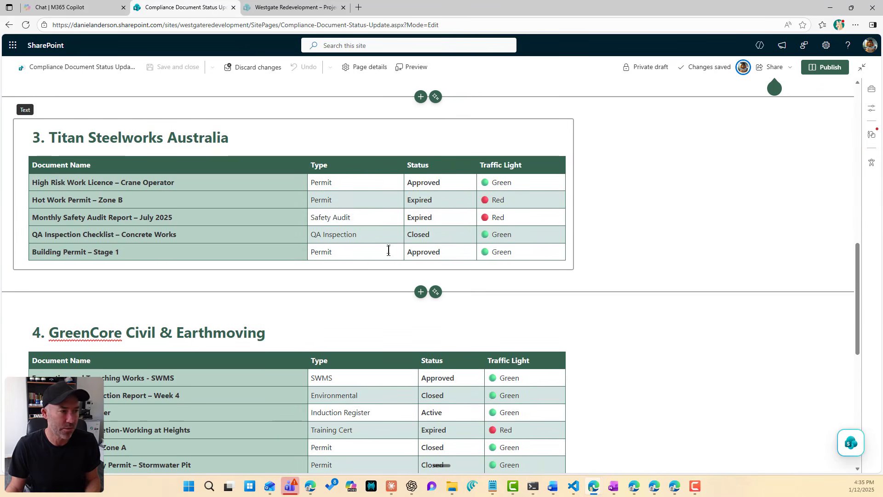
{"action": "scroll", "coordinate": [423, 235], "scroll_direction": "down", "scroll_amount": 3}
{"action": "scroll", "coordinate": [423, 235], "scroll_direction": "down", "scroll_amount": 5}
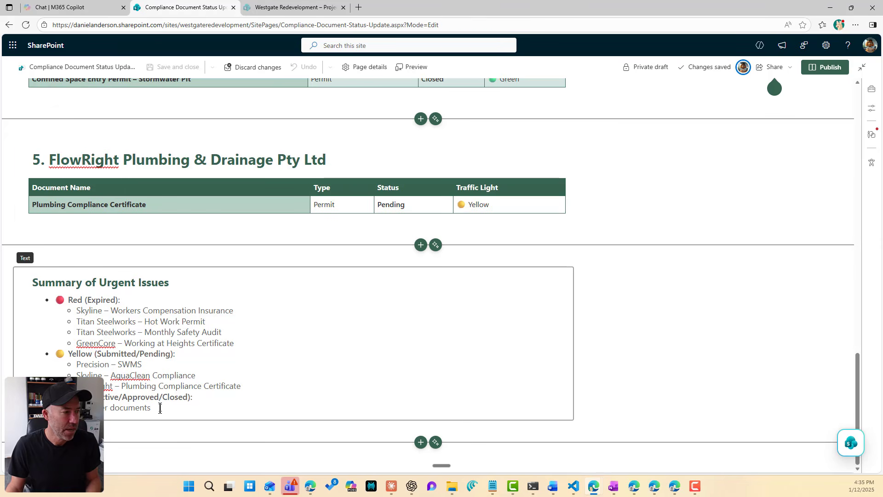
Have AI rewrite the bullet list under Summary of Urgent Issues as a table and replace the list with the result.
{"action": "left_click", "coordinate": [160, 408]}
{"action": "left_click_drag", "start_coordinate": [157, 408], "coordinate": [57, 295]}
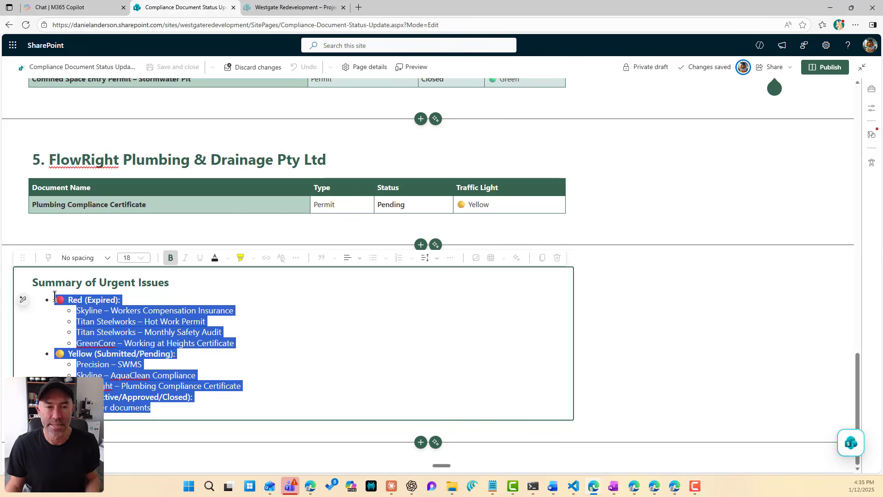
{"action": "left_click", "coordinate": [21, 300]}
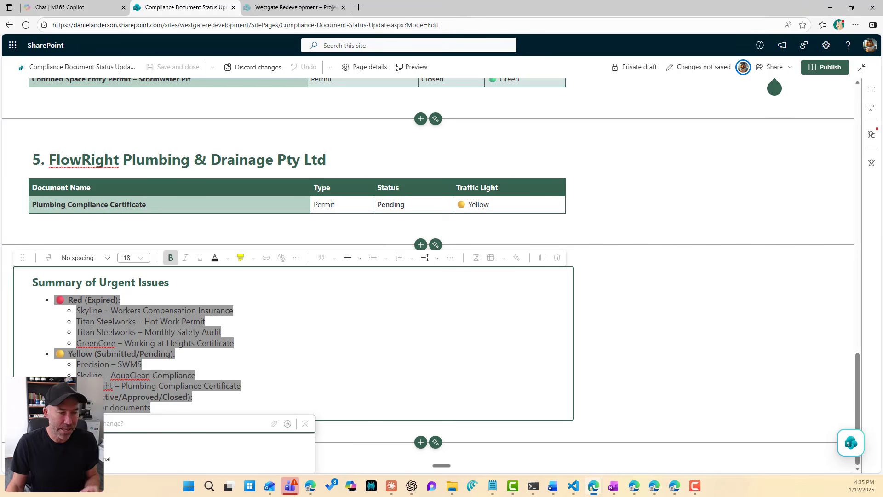
{"action": "type", "text": "con"}
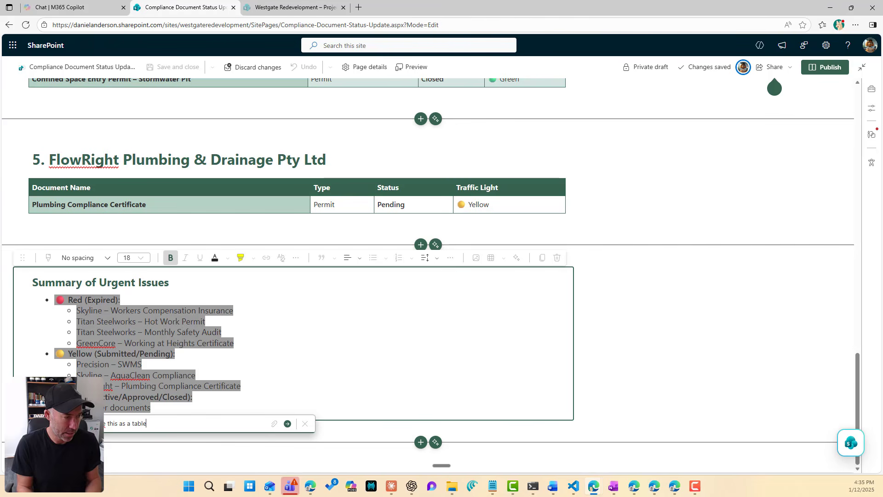
{"action": "key", "text": "Return"}
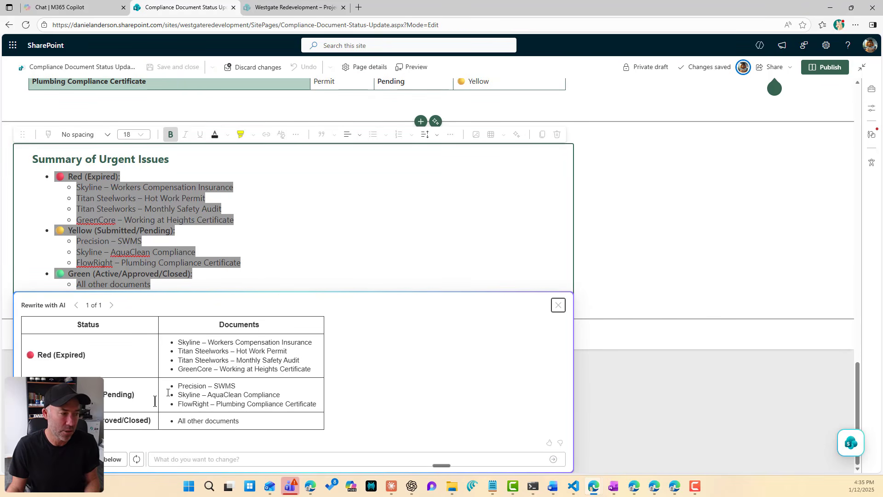
{"action": "left_click", "coordinate": [39, 459]}
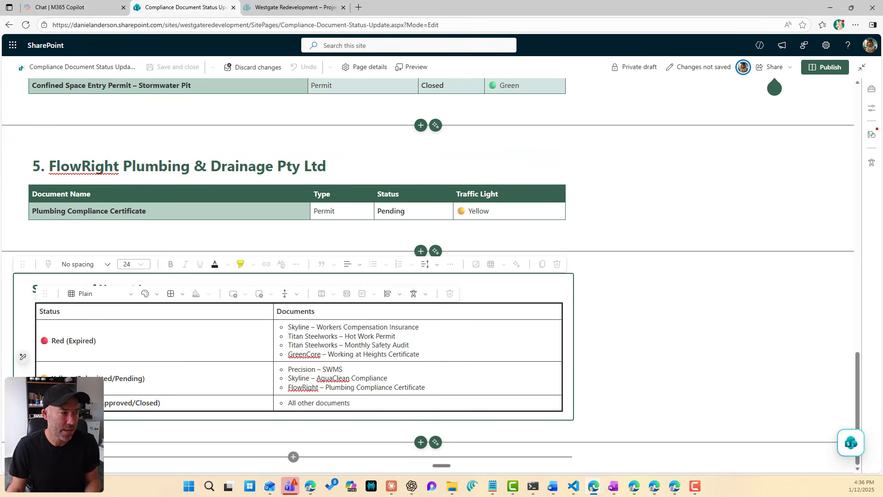
Apply the green theme color to the Summary of Urgent Issues table.
{"action": "left_click", "coordinate": [172, 294]}
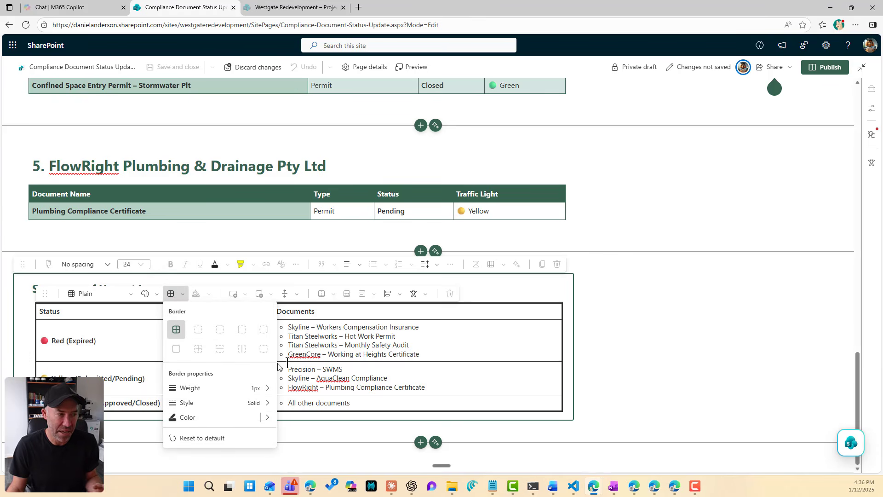
{"action": "left_click", "coordinate": [197, 330]}
{"action": "left_click", "coordinate": [145, 294]}
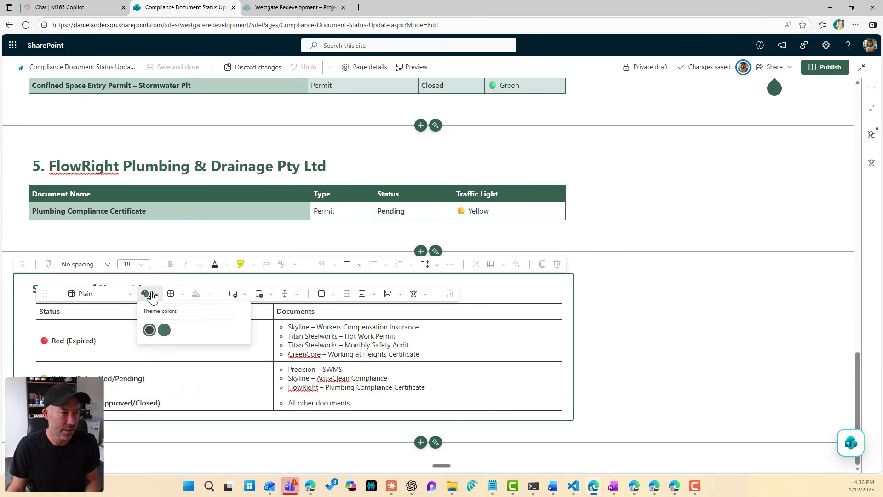
{"action": "left_click", "coordinate": [165, 330]}
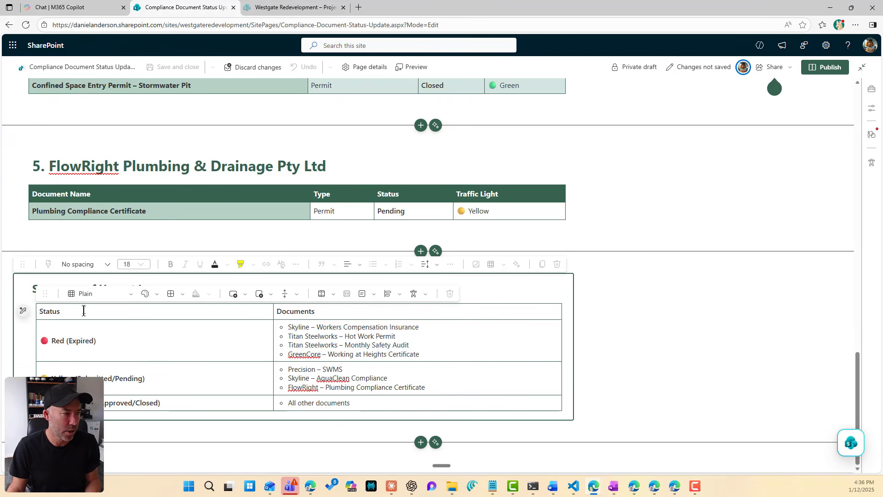
{"action": "left_click_drag", "start_coordinate": [84, 311], "coordinate": [341, 309]}
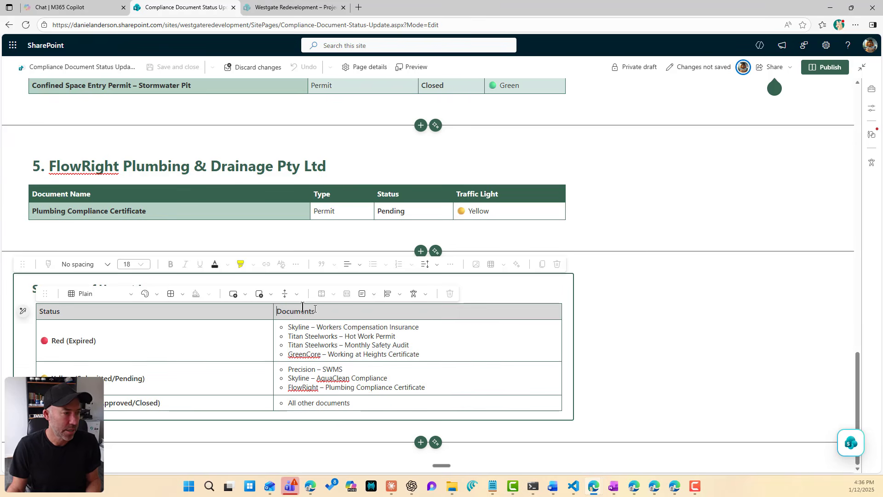
{"action": "left_click", "coordinate": [144, 293]}
{"action": "left_click", "coordinate": [165, 331]}
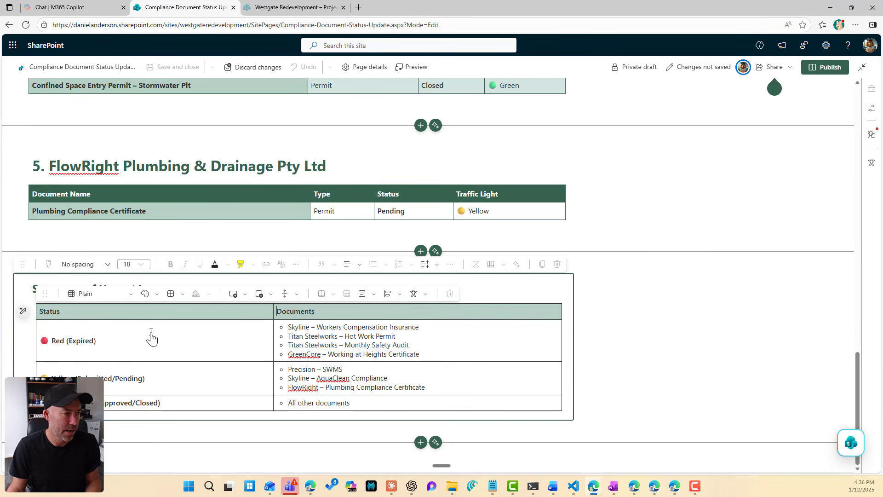
{"action": "left_click", "coordinate": [179, 329]}
{"action": "left_click", "coordinate": [382, 316]}
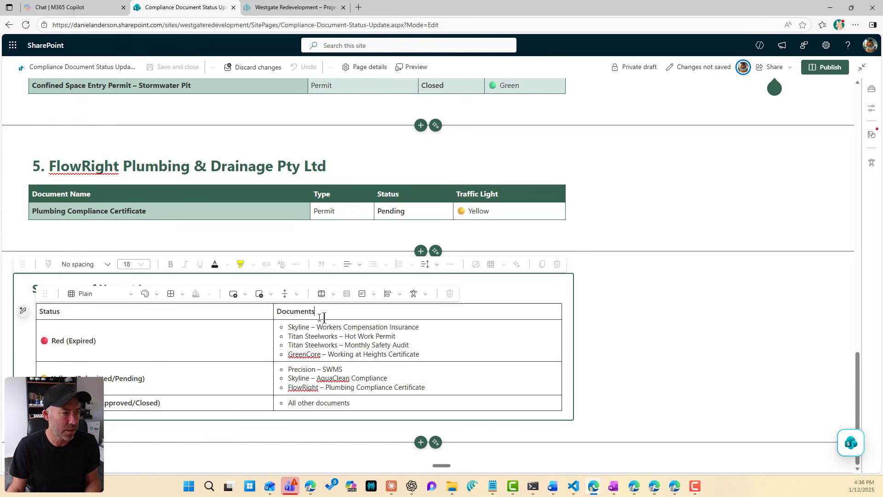
Shade the Status and Documents header row of the summary table dark green.
{"action": "left_click_drag", "start_coordinate": [345, 314], "coordinate": [124, 313]}
{"action": "left_click", "coordinate": [208, 294]}
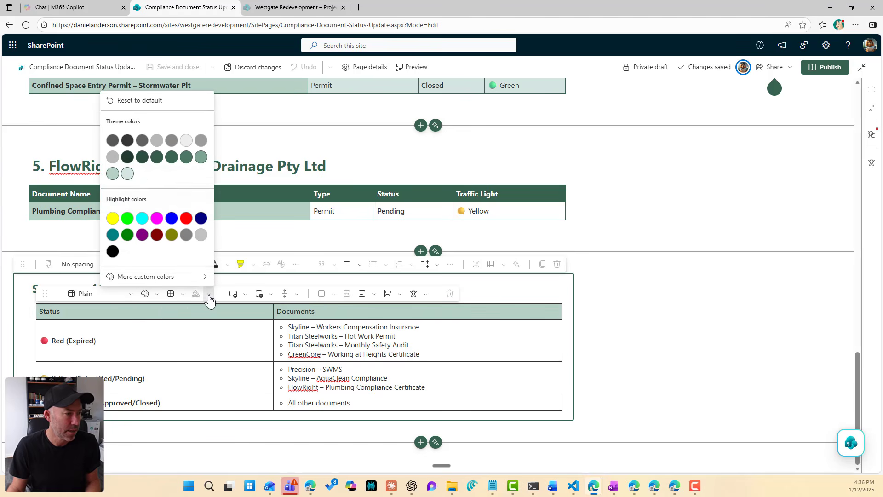
{"action": "left_click", "coordinate": [141, 157]}
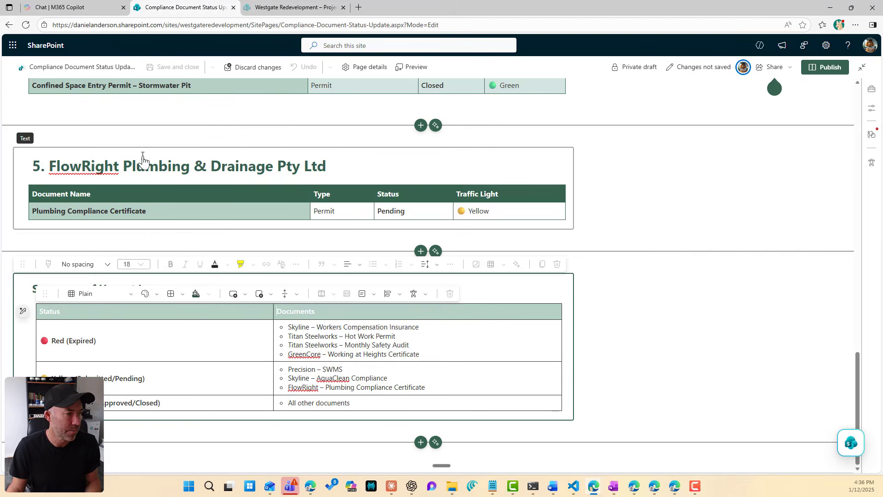
{"action": "left_click", "coordinate": [242, 355]}
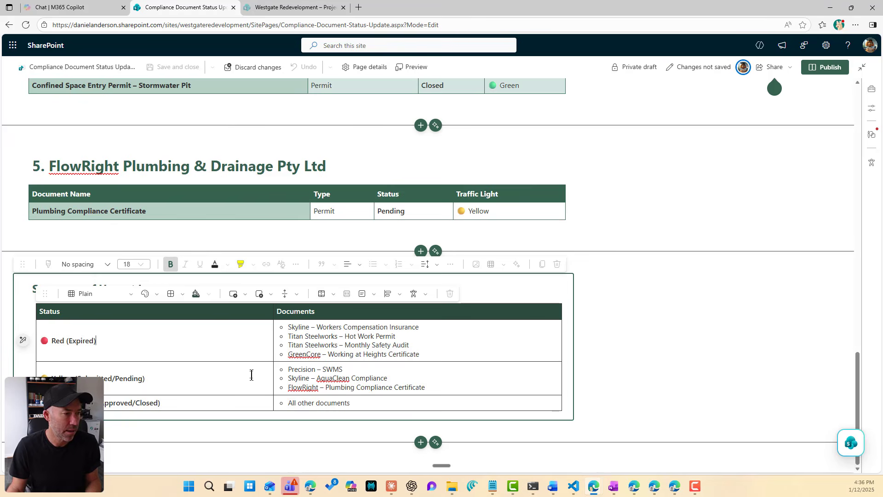
Publish the Compliance Document Status Update page and dismiss the tip about inviting others to collaborate.
{"action": "left_click", "coordinate": [598, 384]}
{"action": "left_click", "coordinate": [825, 68]}
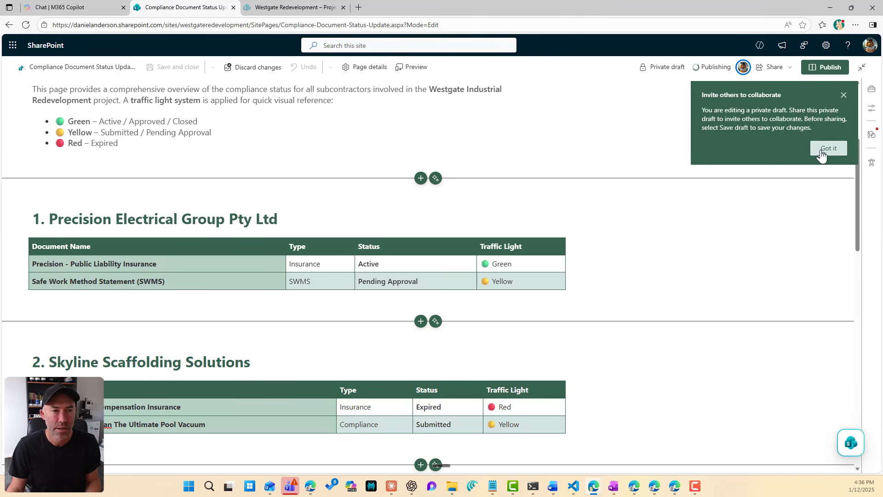
{"action": "left_click", "coordinate": [823, 152]}
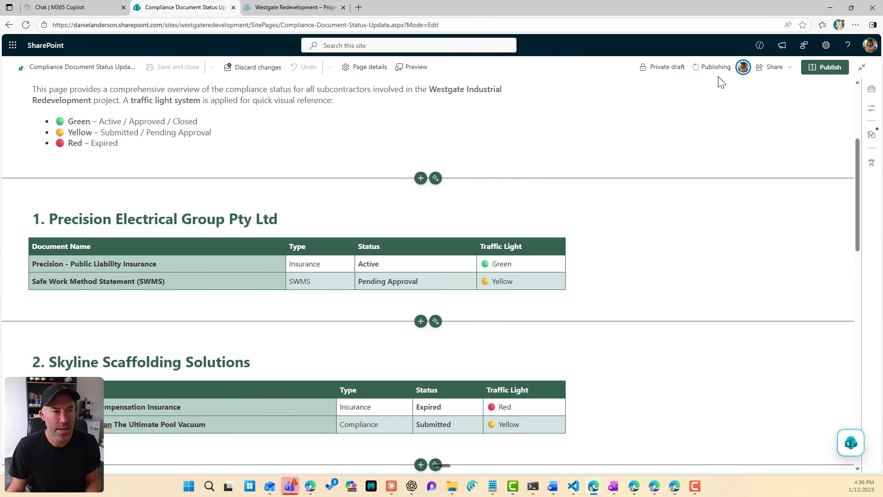